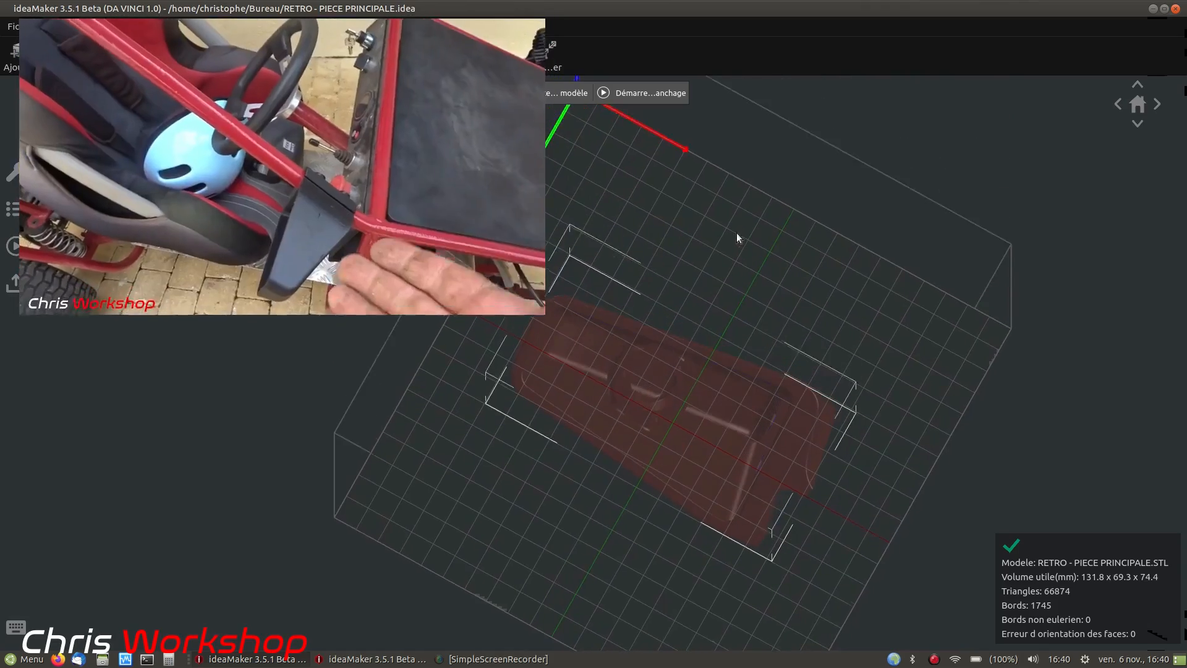
Examine the hollow underside and the outer side of the RETRO - PIECE PRINCIPALE model
drag(629, 414, 729, 275)
scroll(651, 435, up, 3)
drag(650, 435, 707, 403)
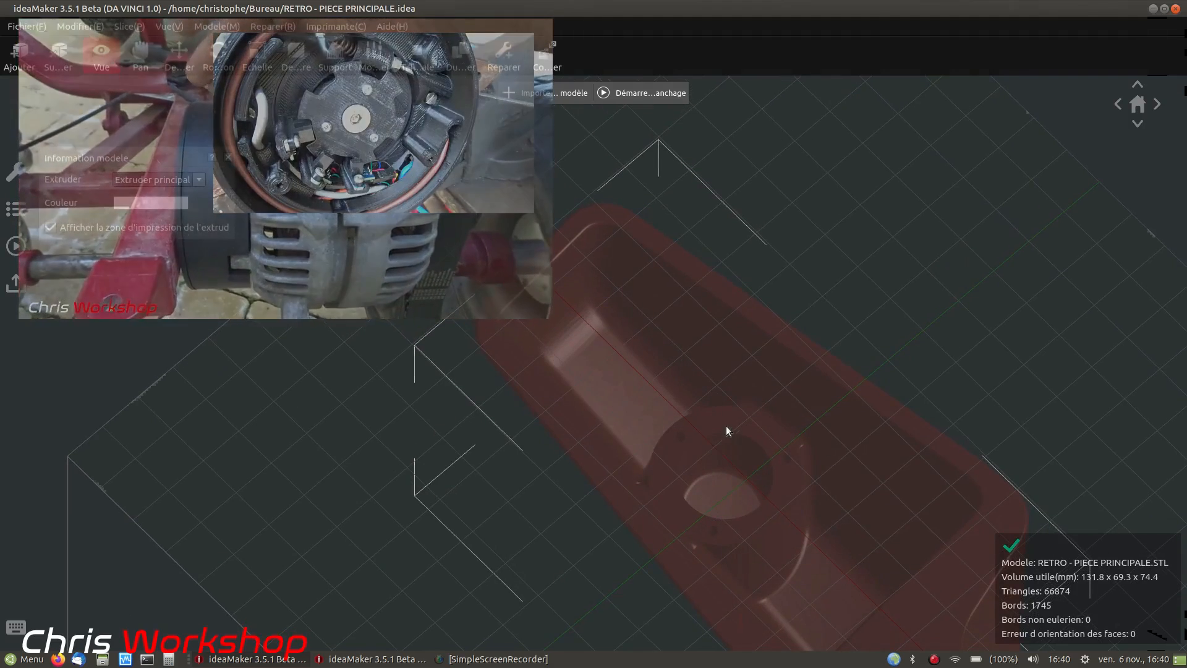
drag(689, 481, 709, 422)
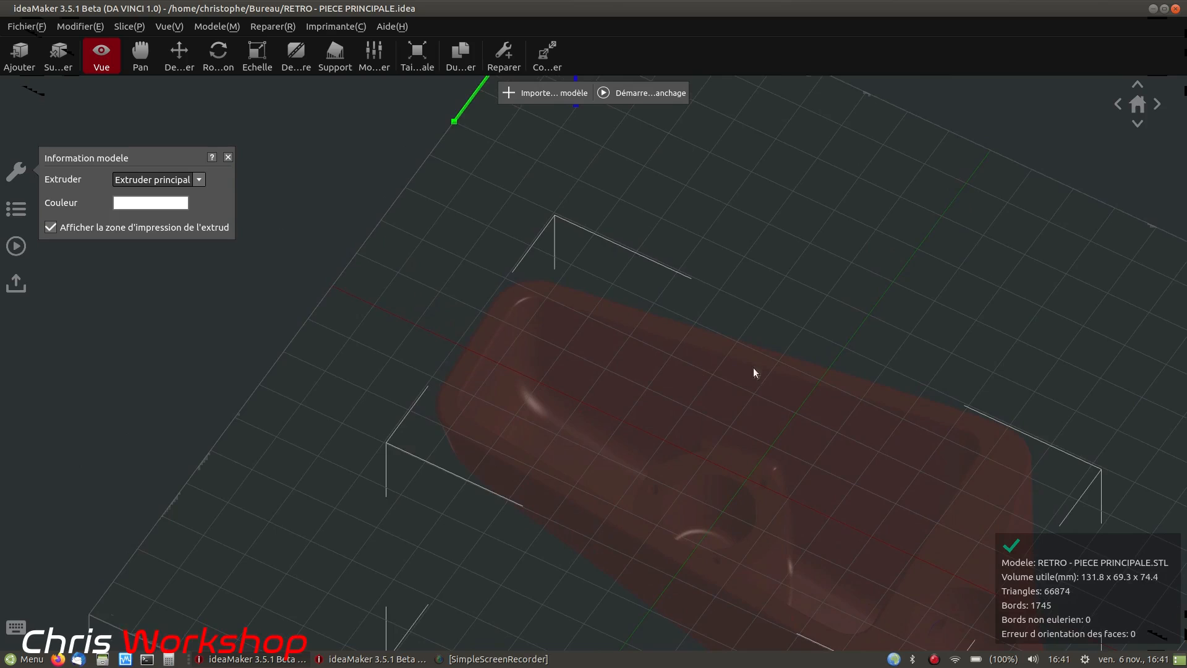
drag(758, 350, 690, 446)
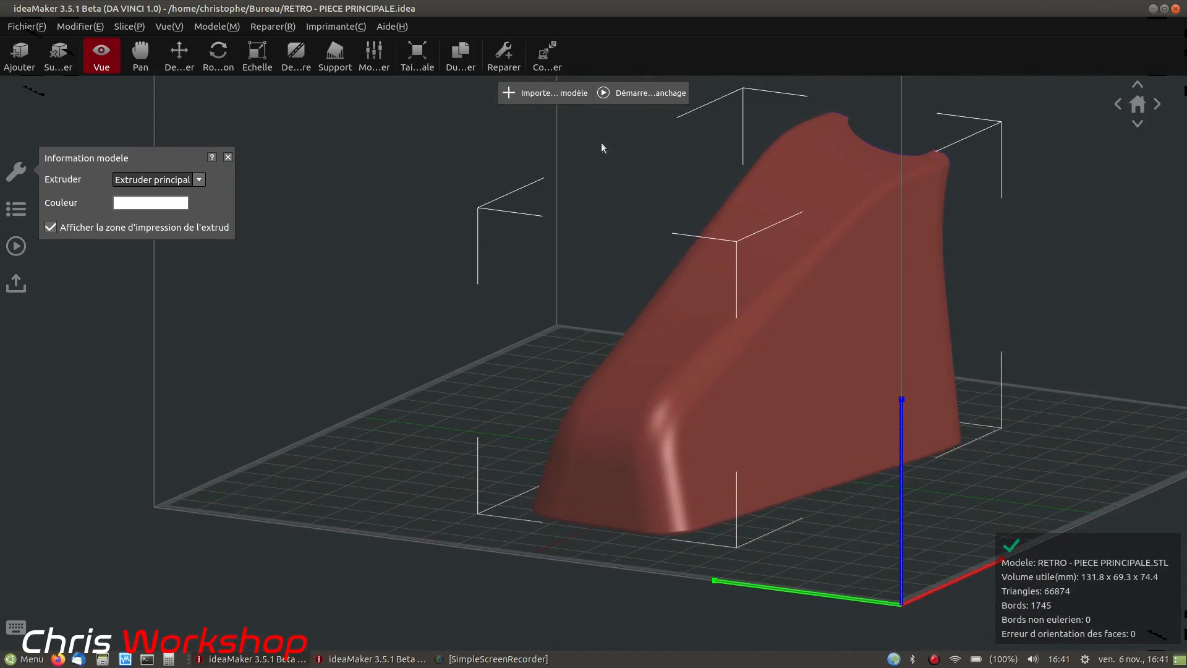
Open the advanced support settings of the ASA BUSE 0,6MM slicing profile
click(623, 94)
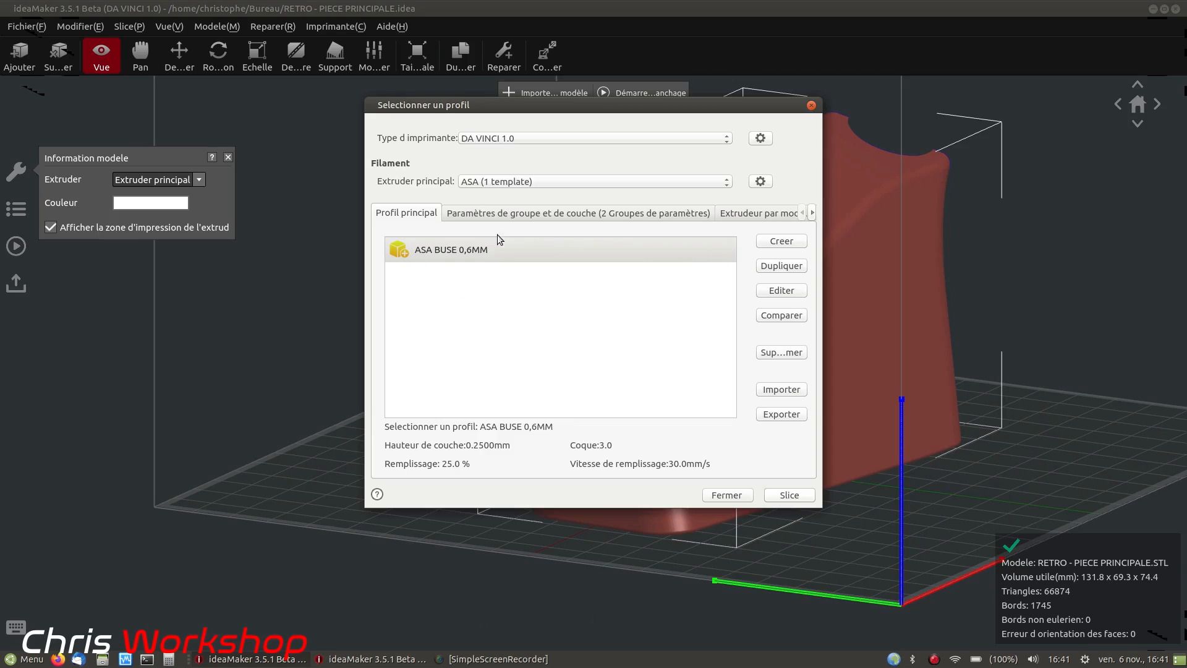
click(773, 293)
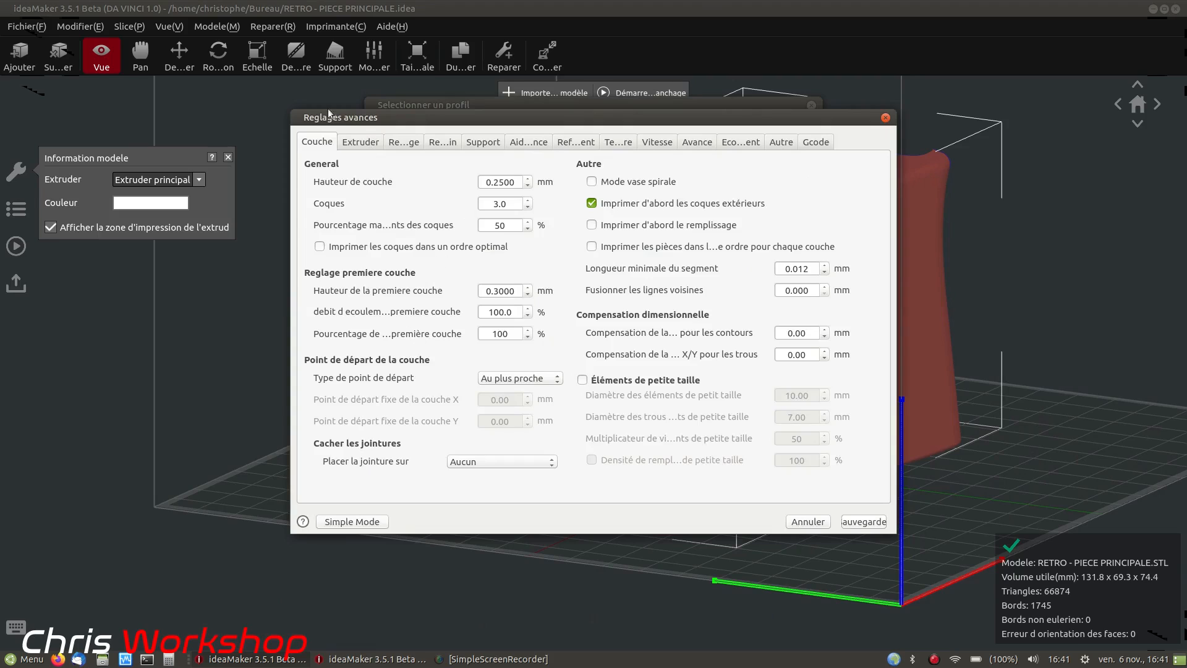
click(349, 521)
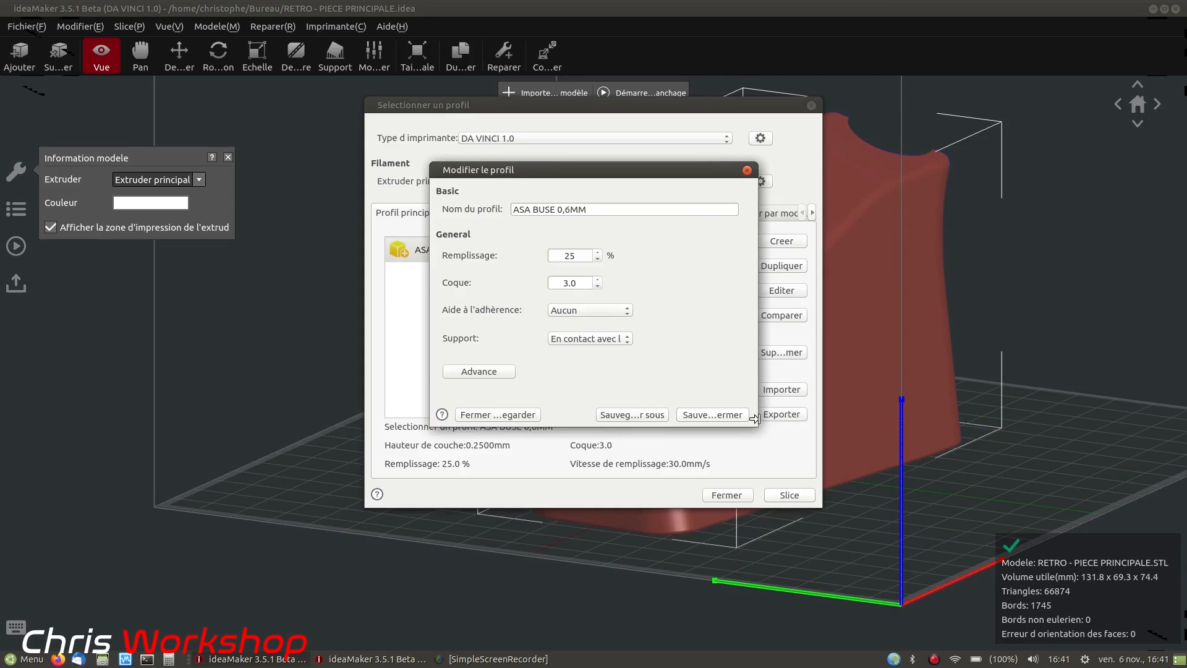
click(711, 418)
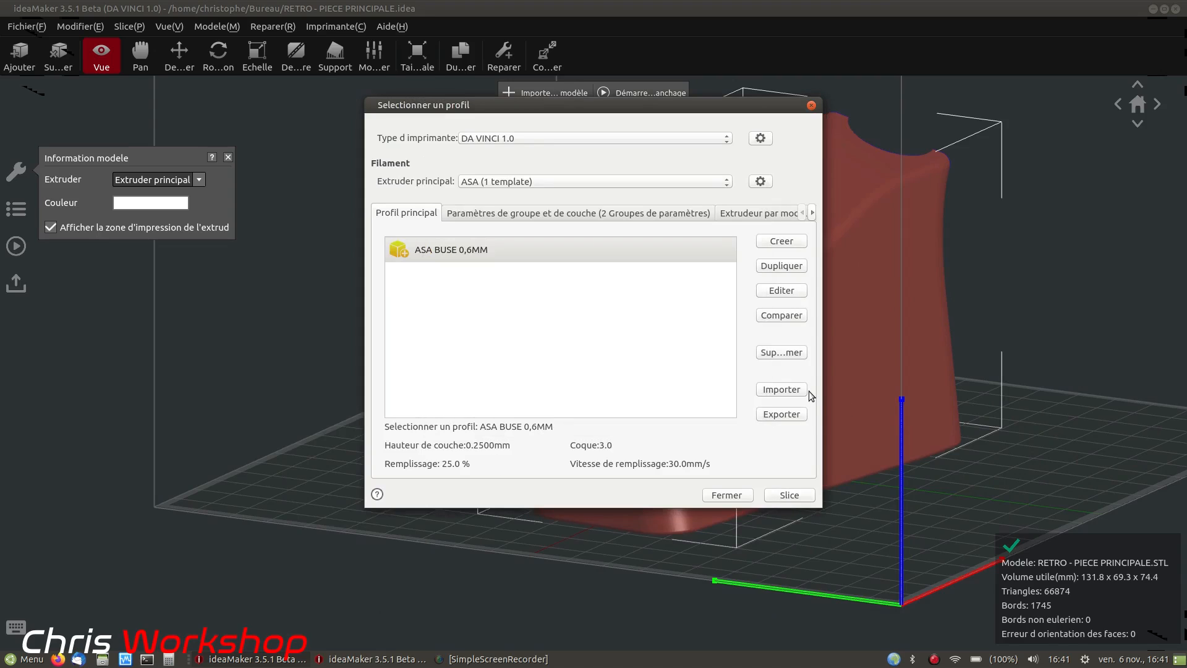
click(783, 290)
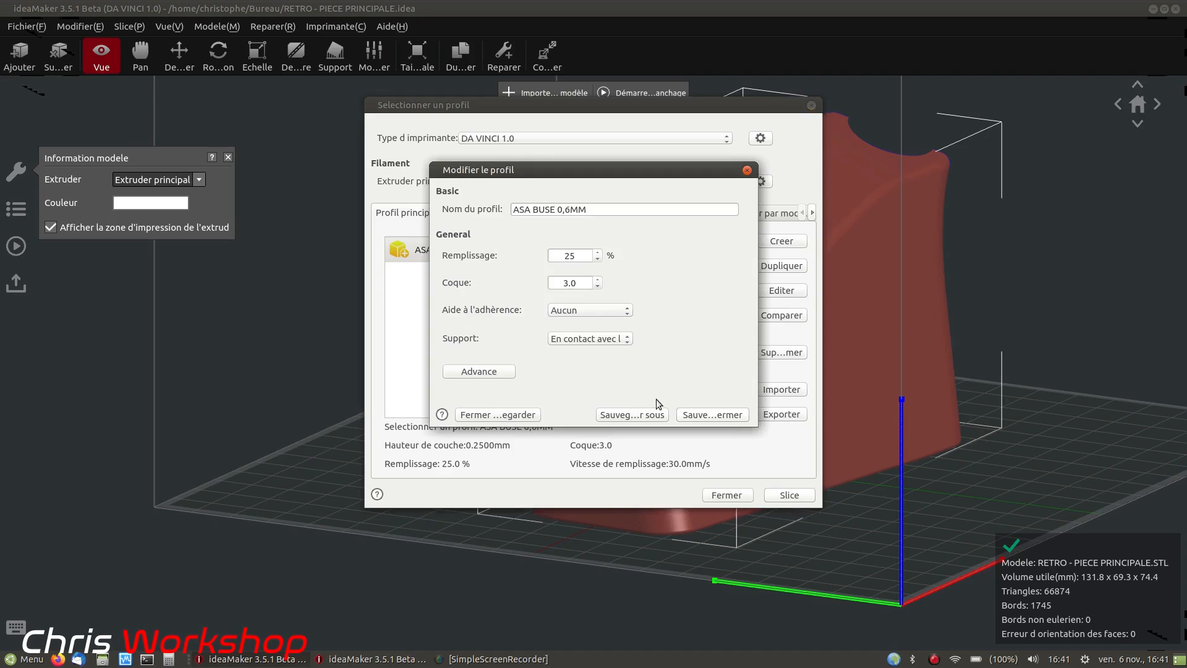
click(478, 372)
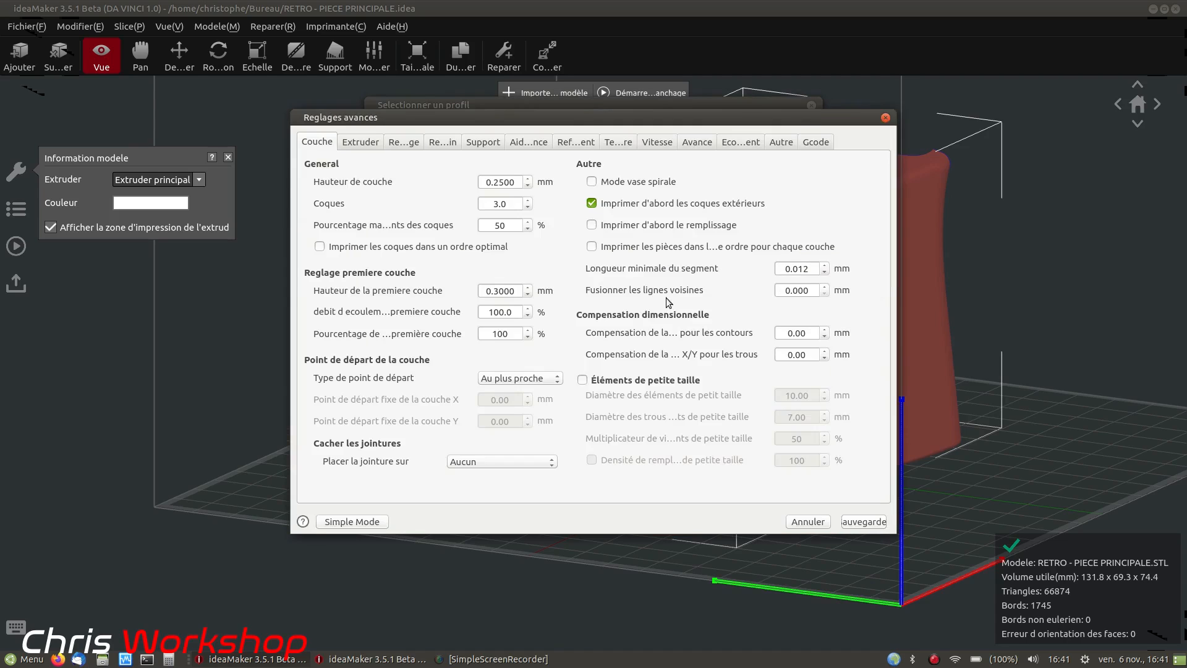
click(482, 142)
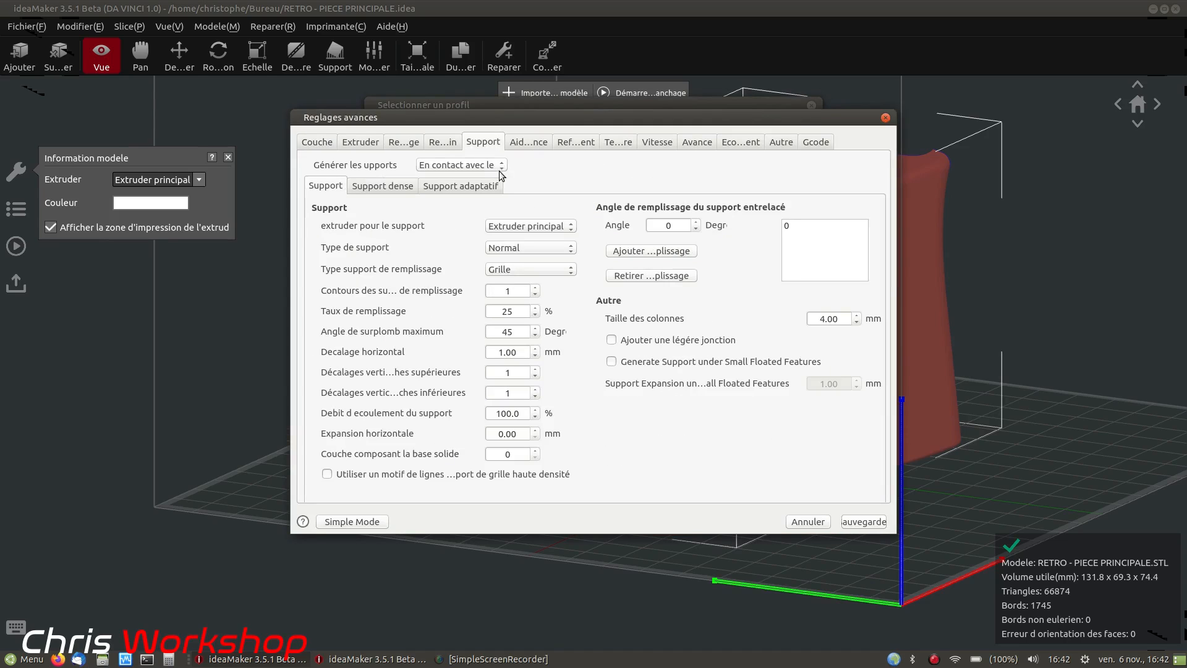
Keep support generation limited to contact with the build plate and disable adaptive support
click(500, 165)
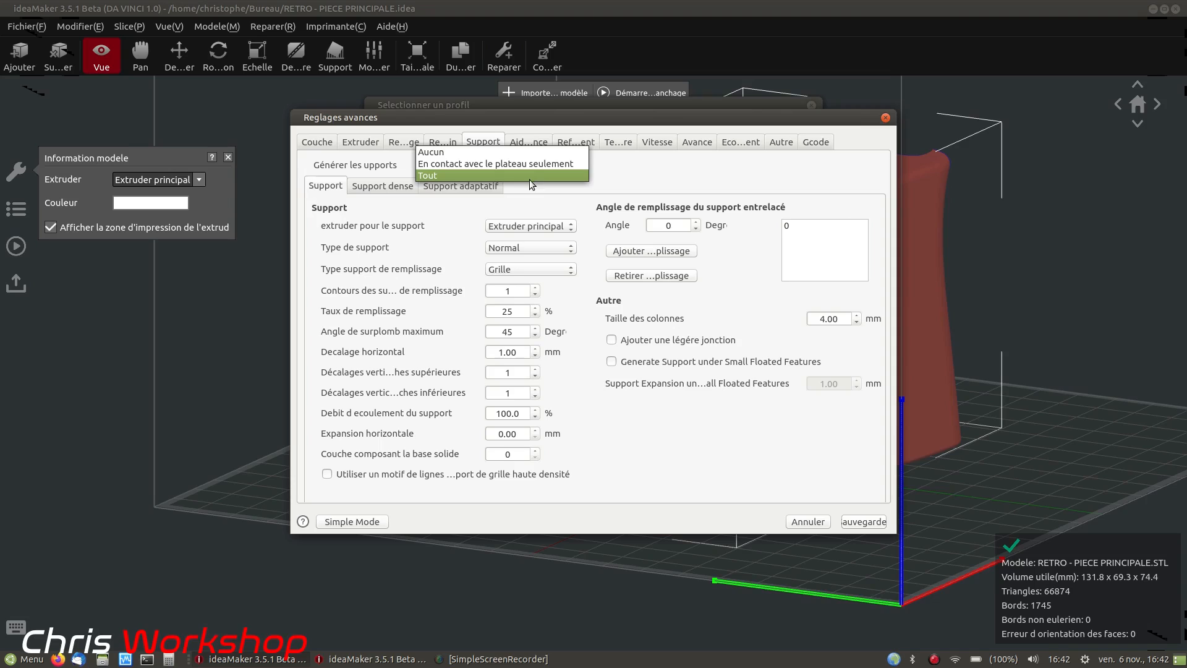
click(598, 177)
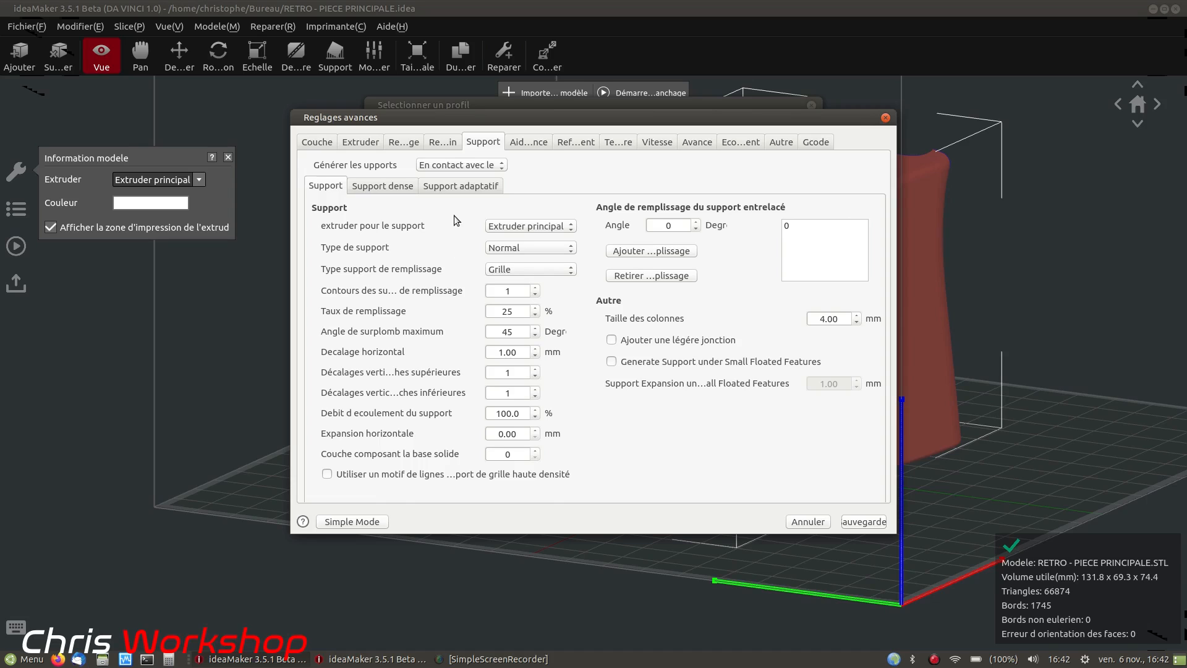
click(374, 192)
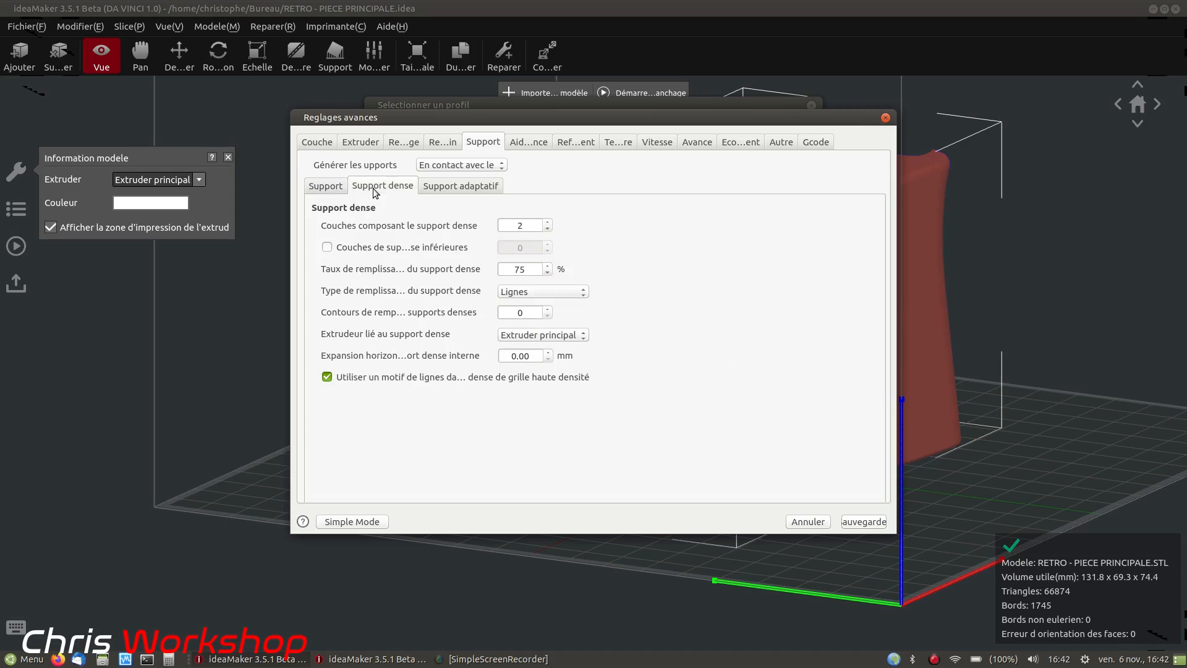
click(429, 190)
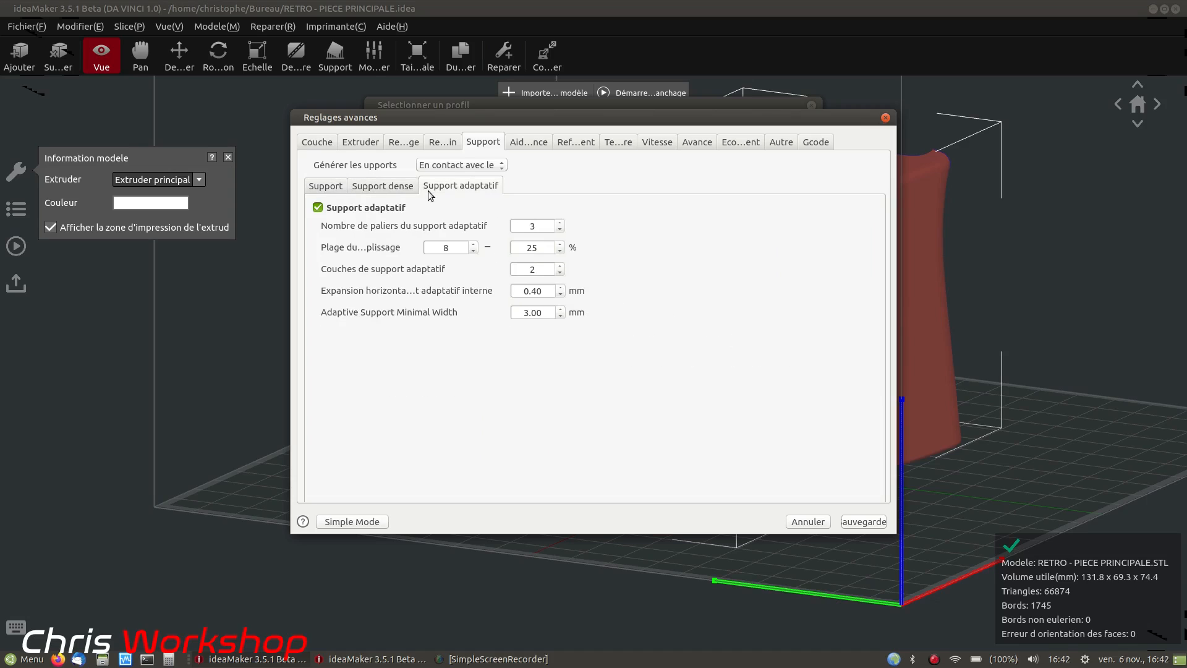
click(341, 209)
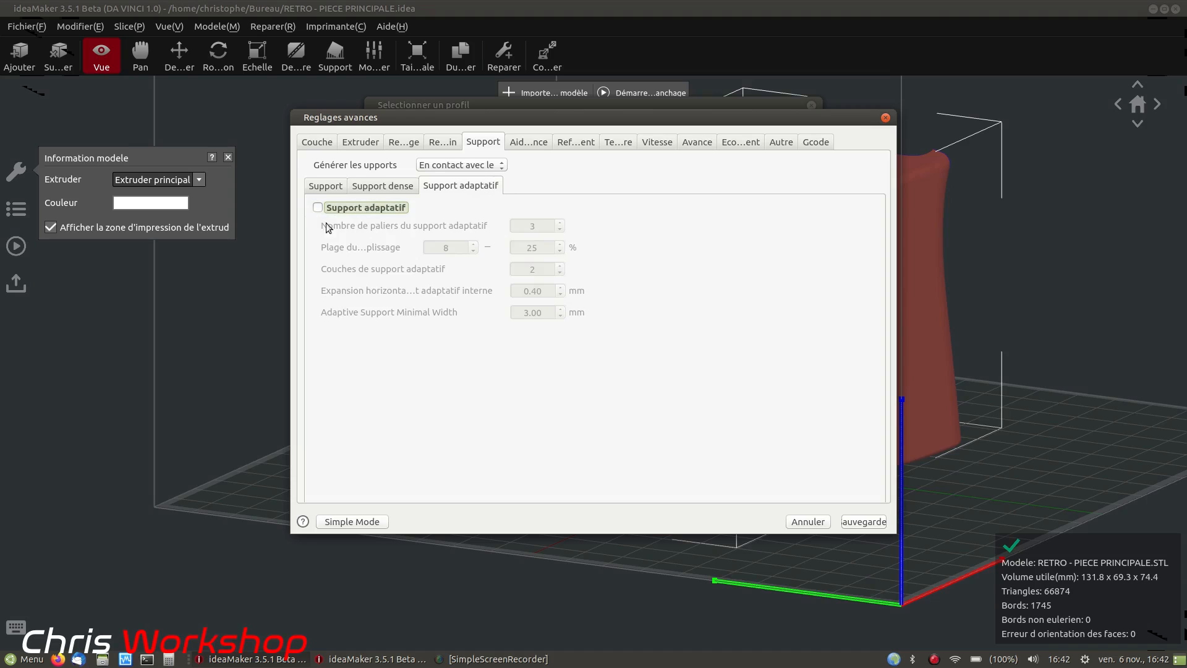
Look through the general, dense and adaptive support settings of the profile
click(326, 186)
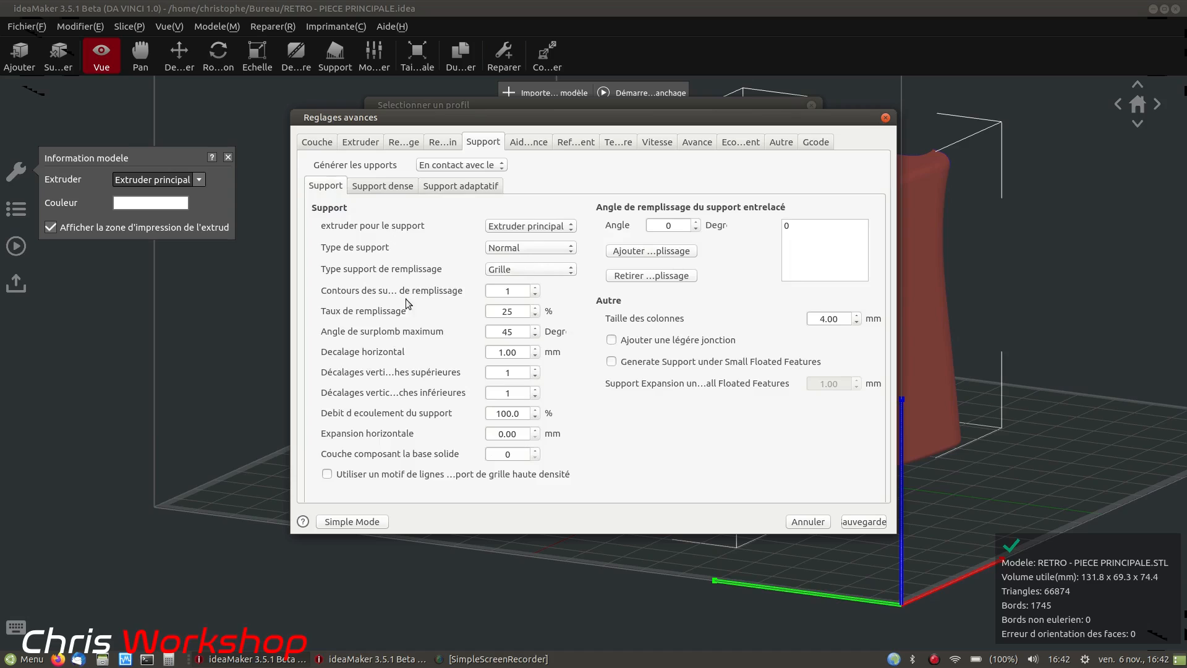
click(384, 190)
click(333, 186)
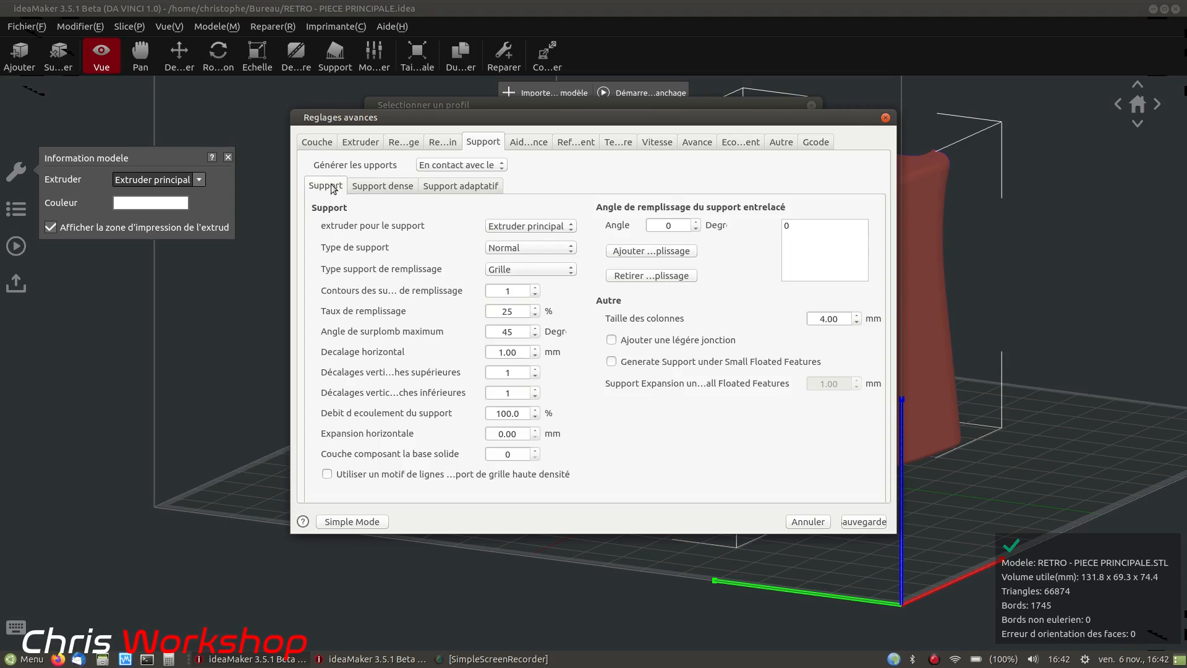
click(461, 185)
click(382, 185)
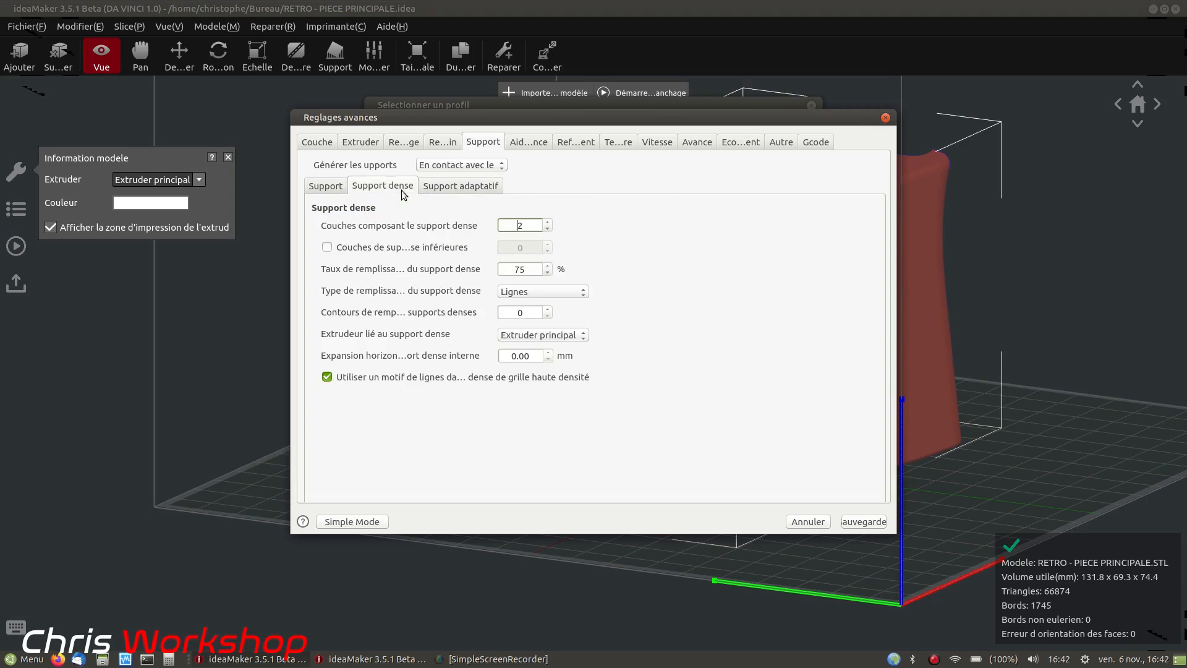
click(325, 185)
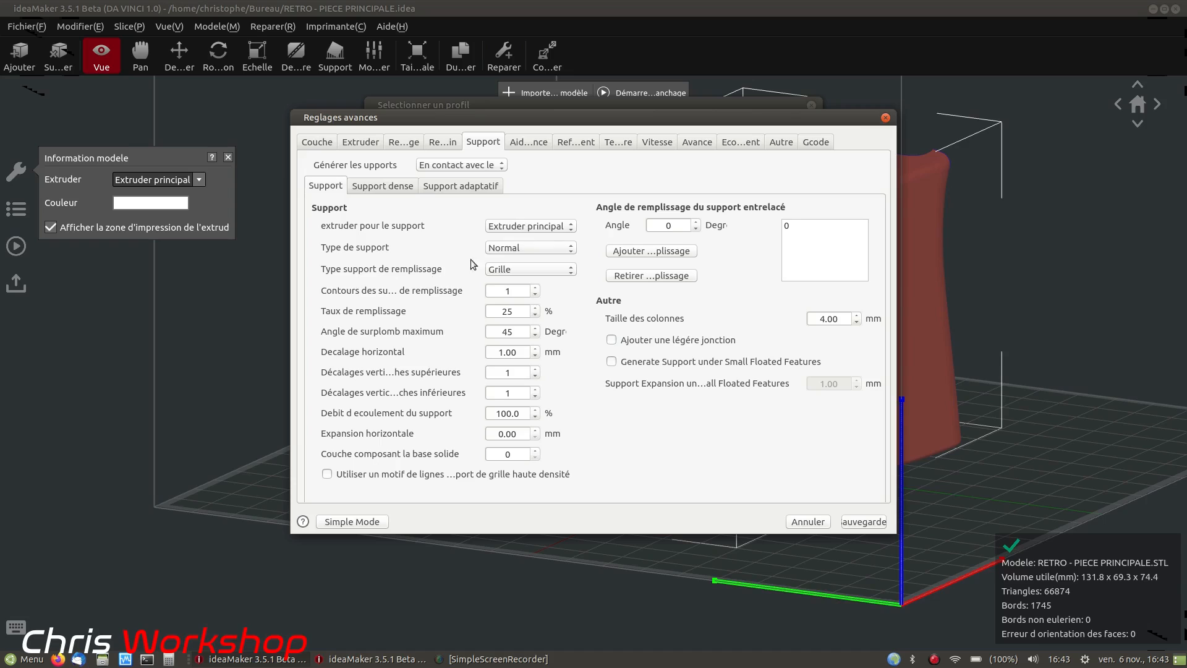
Review the choices for support extruder and support type, keeping Extruder principal and Normal
click(554, 227)
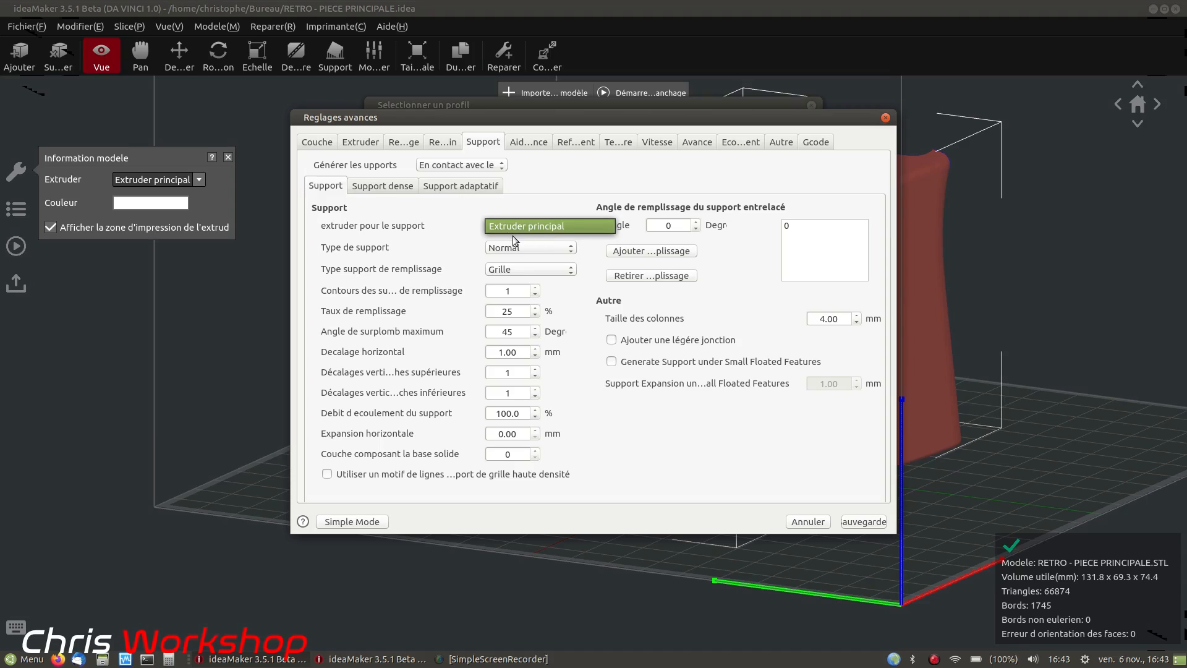
click(455, 227)
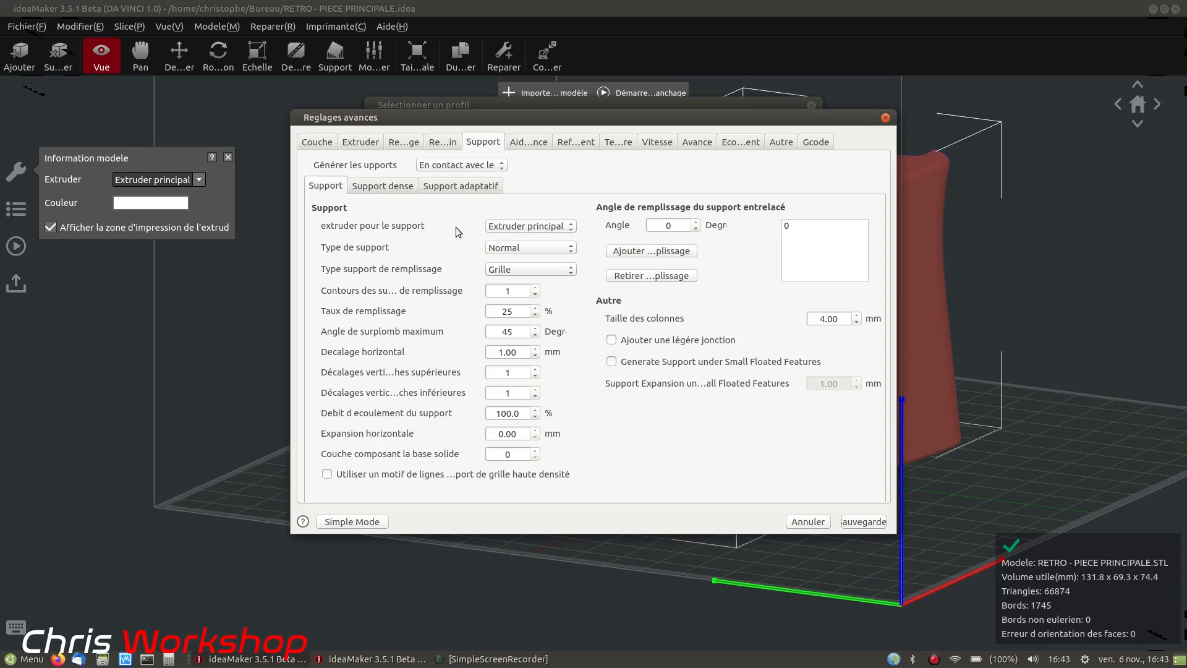
click(504, 230)
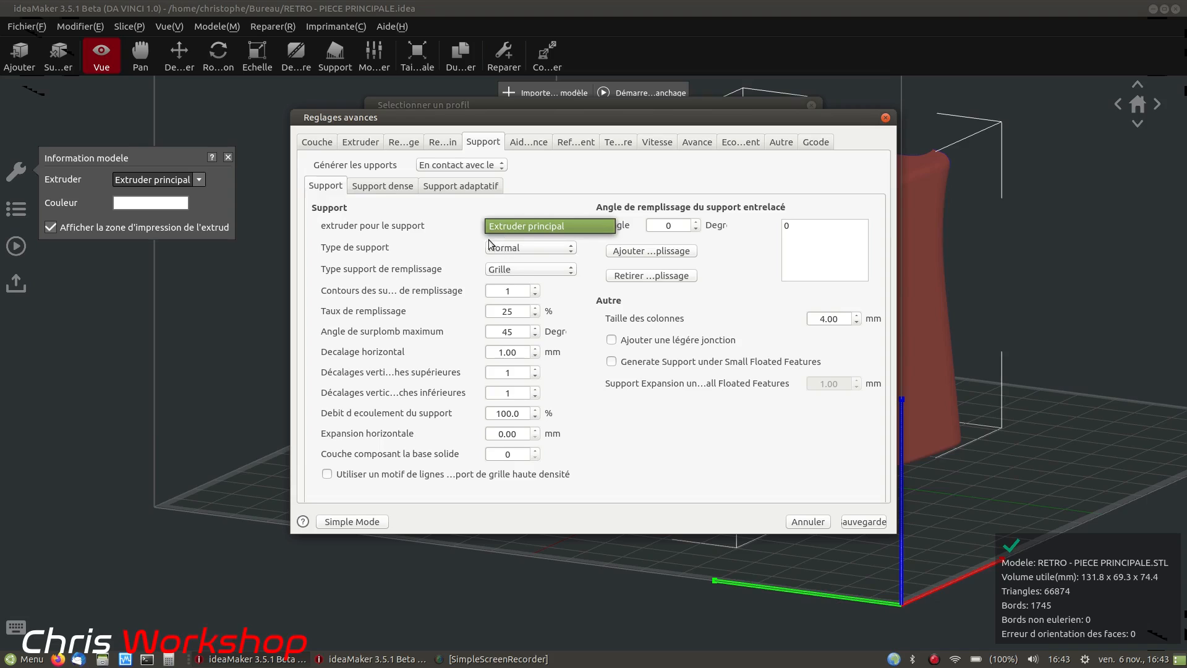
click(533, 227)
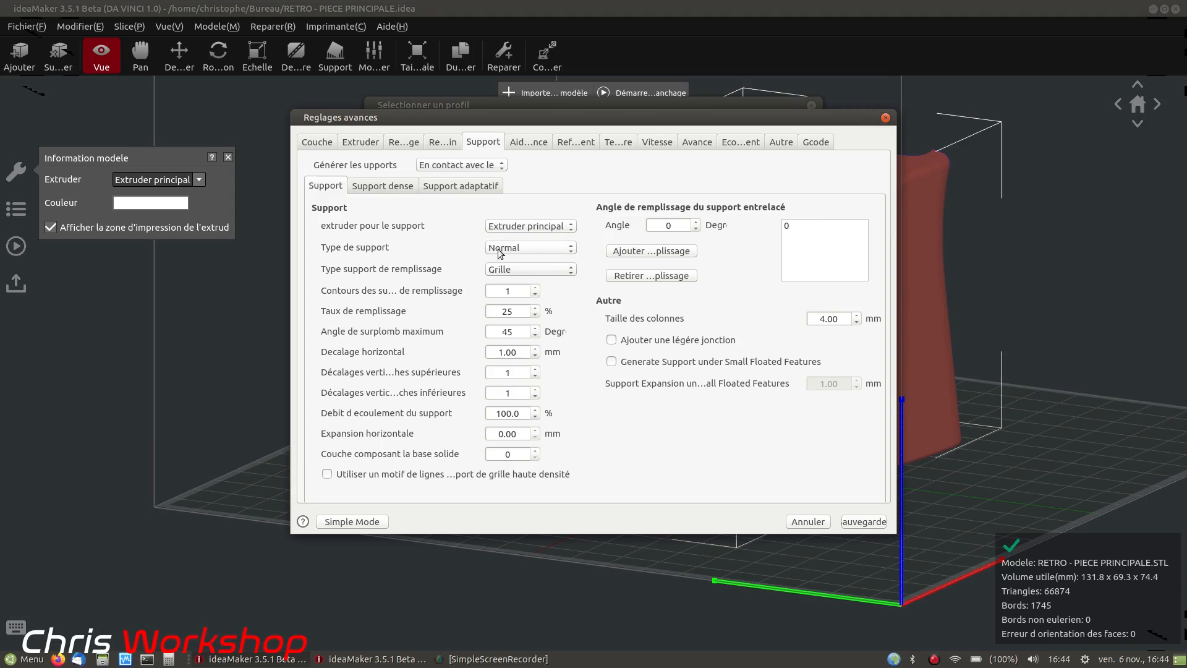
click(547, 248)
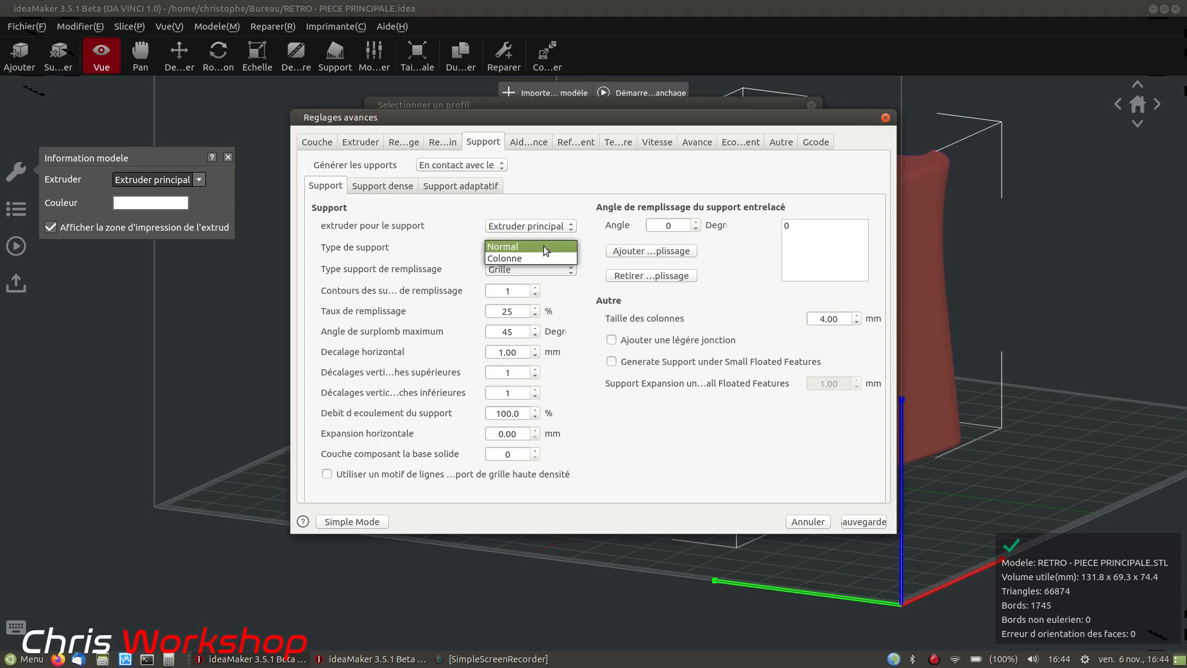
click(543, 246)
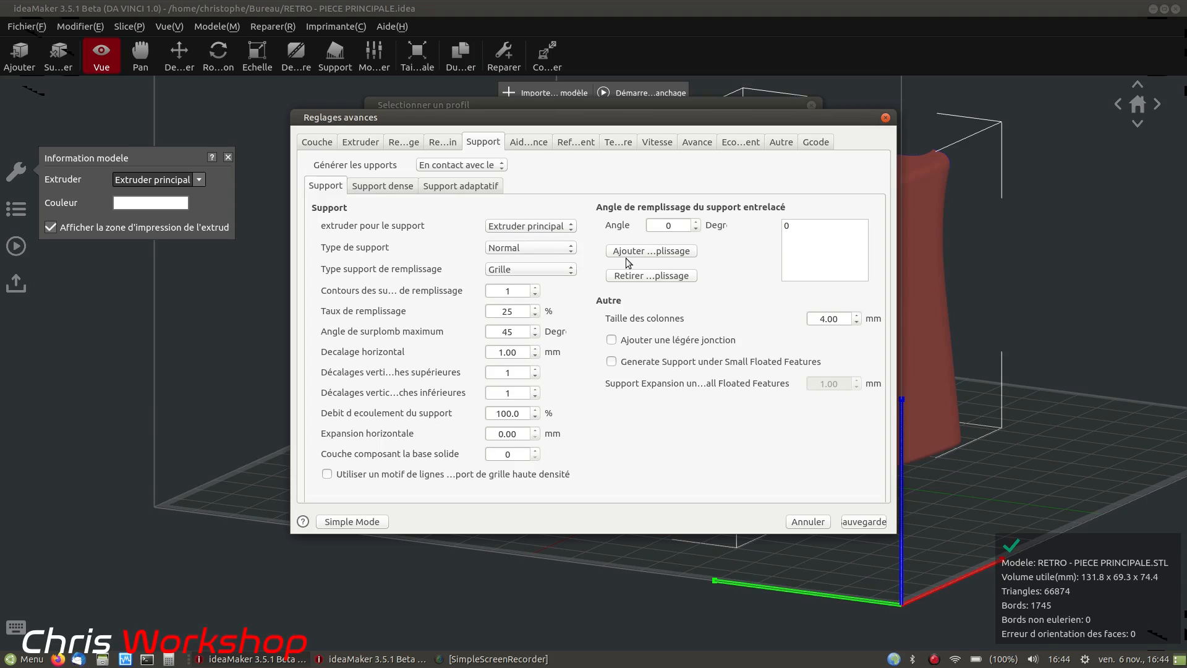
Review the available support infill patterns, keeping Grille
click(570, 272)
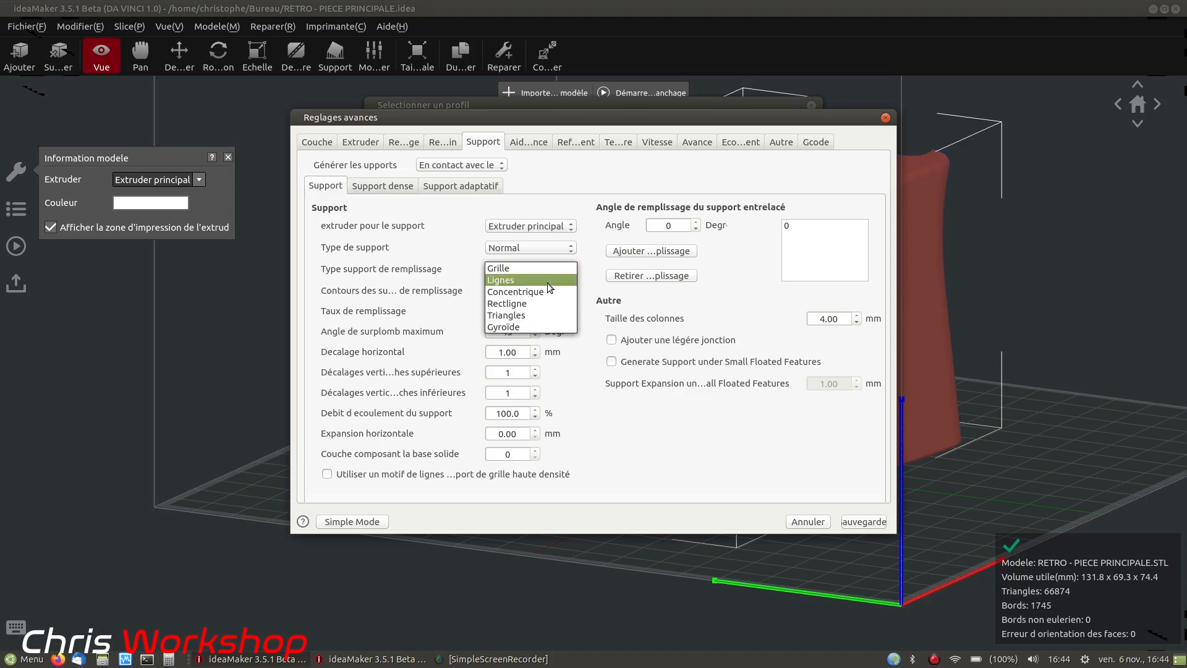
click(507, 269)
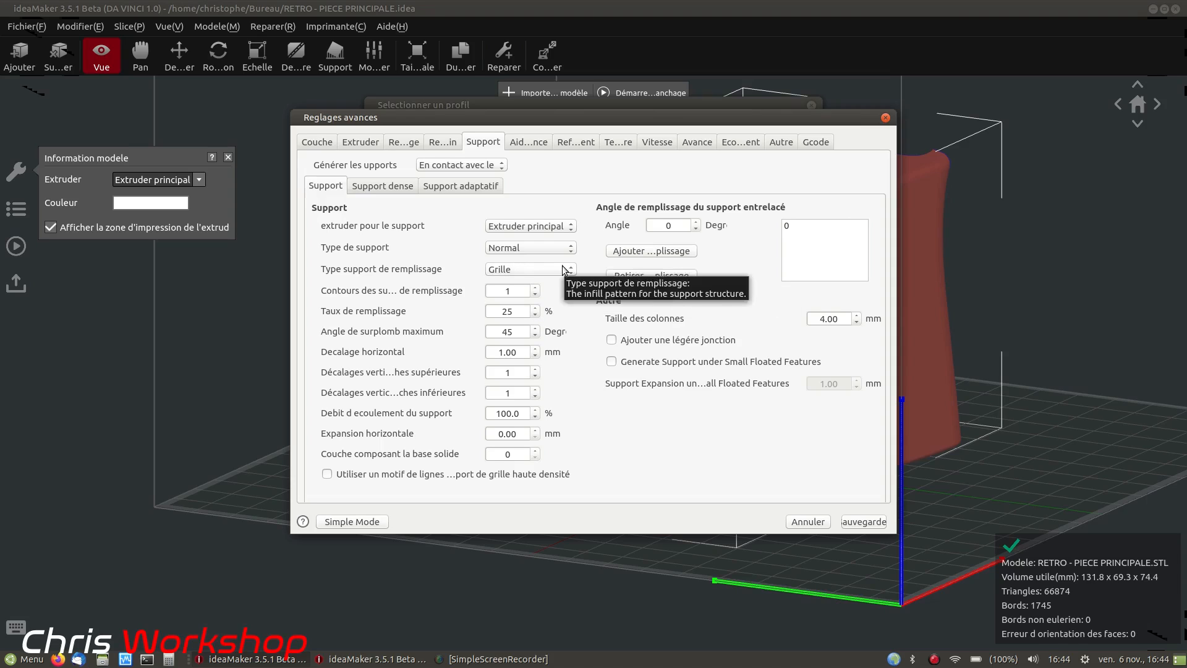
click(500, 272)
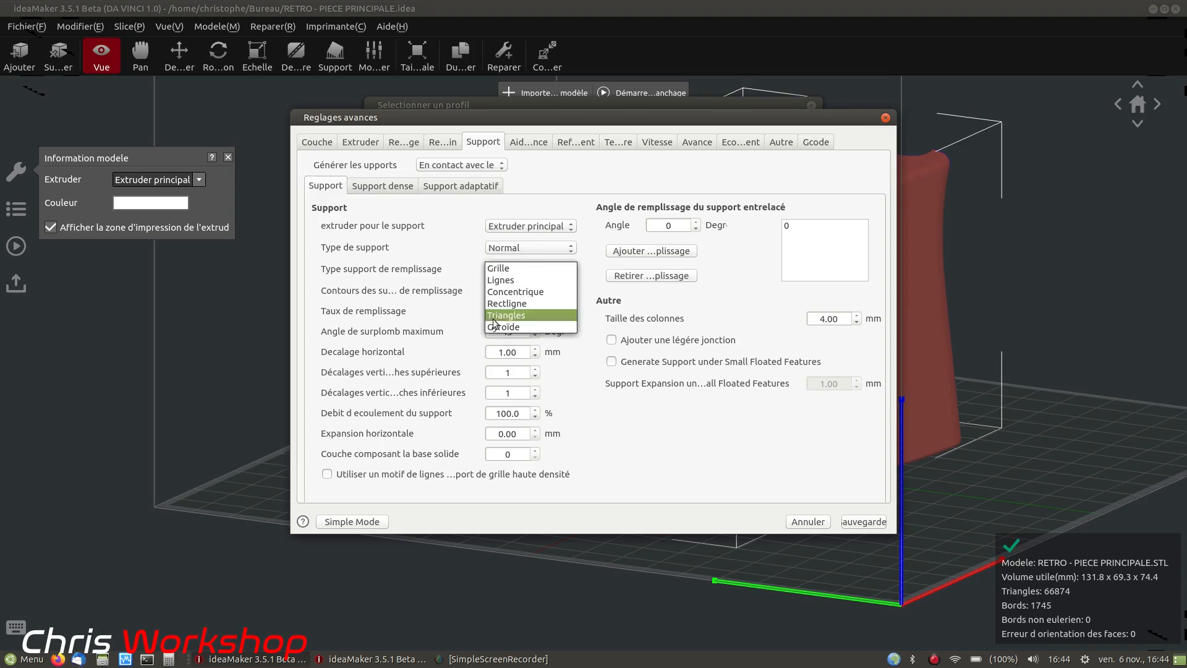
click(505, 267)
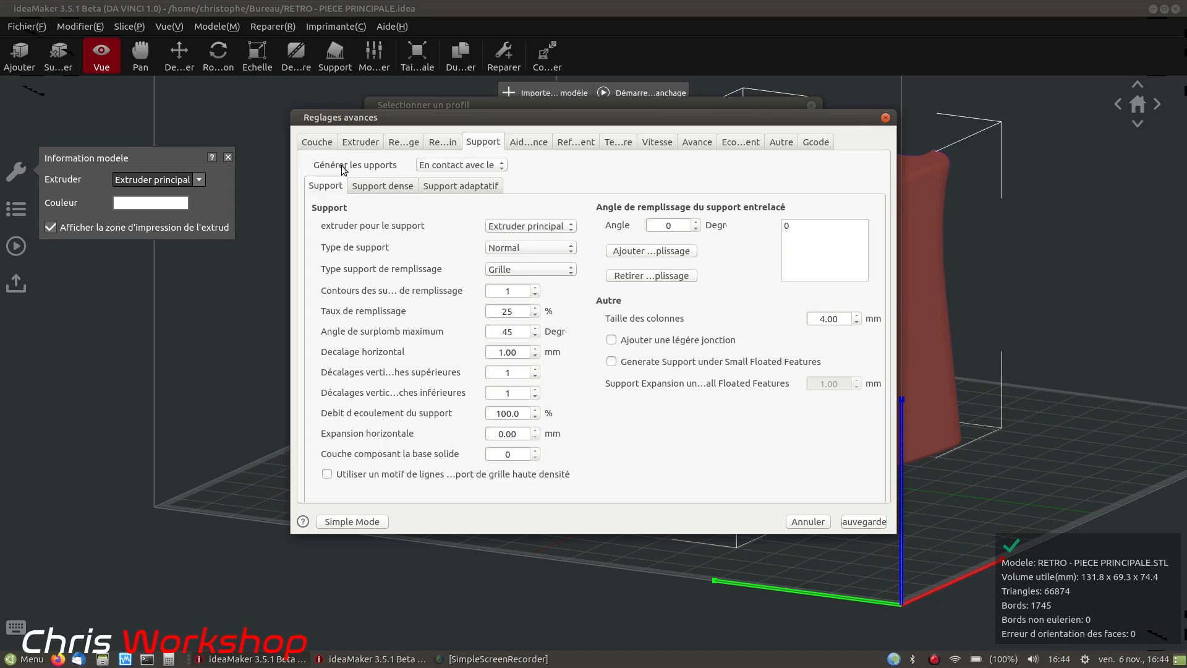
Check the profile's extruder and layer settings and return to the support settings
click(353, 144)
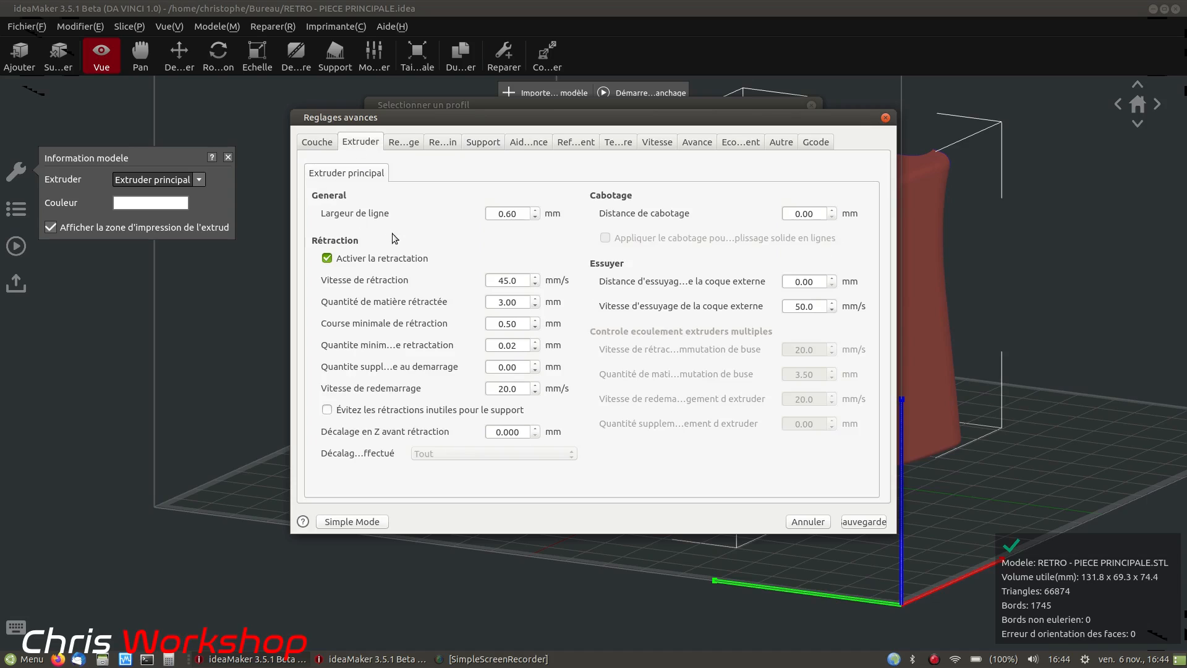
click(323, 146)
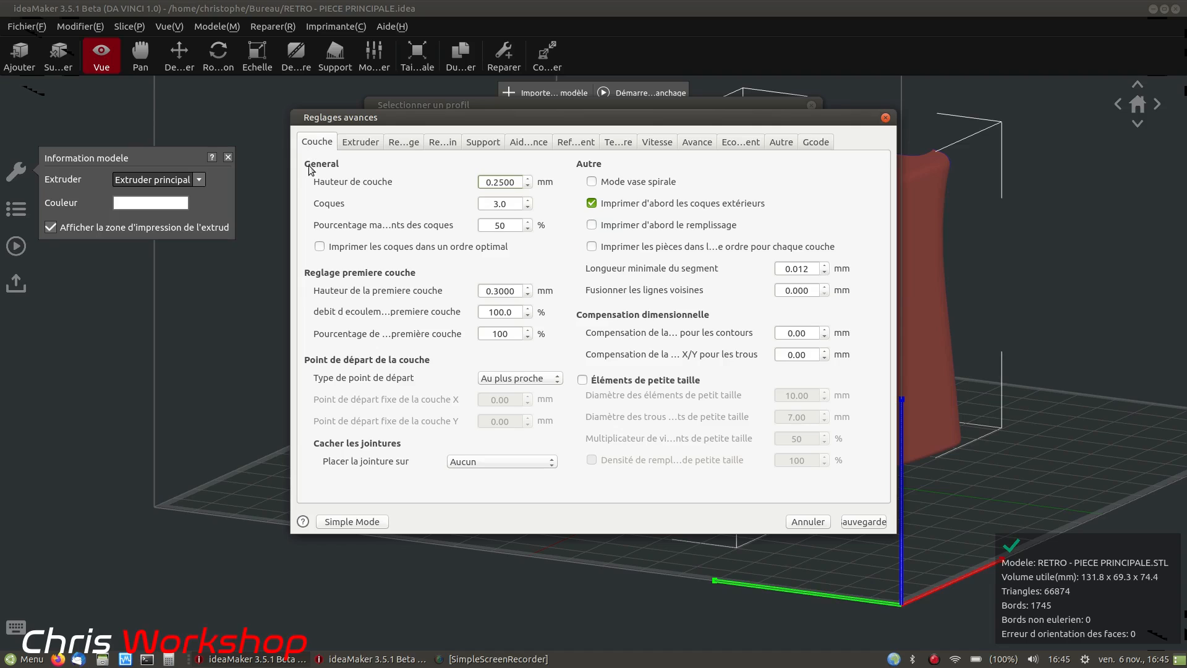
click(483, 143)
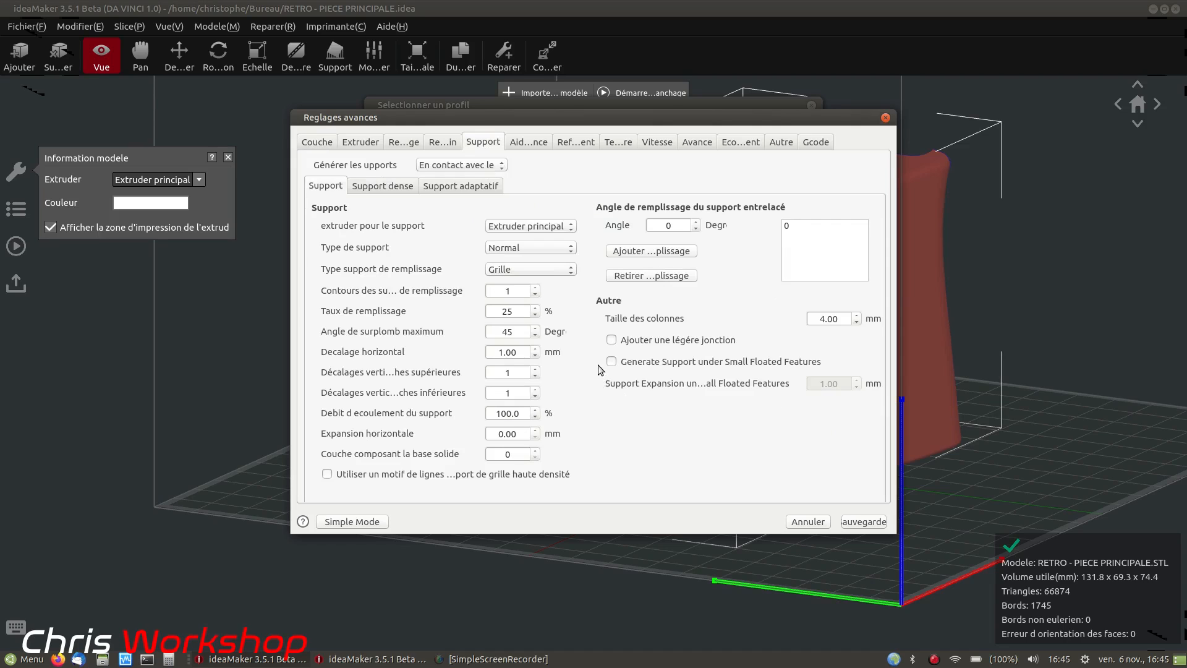
Try other contour counts for the support infill and return the count to 1
click(534, 287)
click(535, 287)
click(536, 295)
click(535, 295)
click(535, 288)
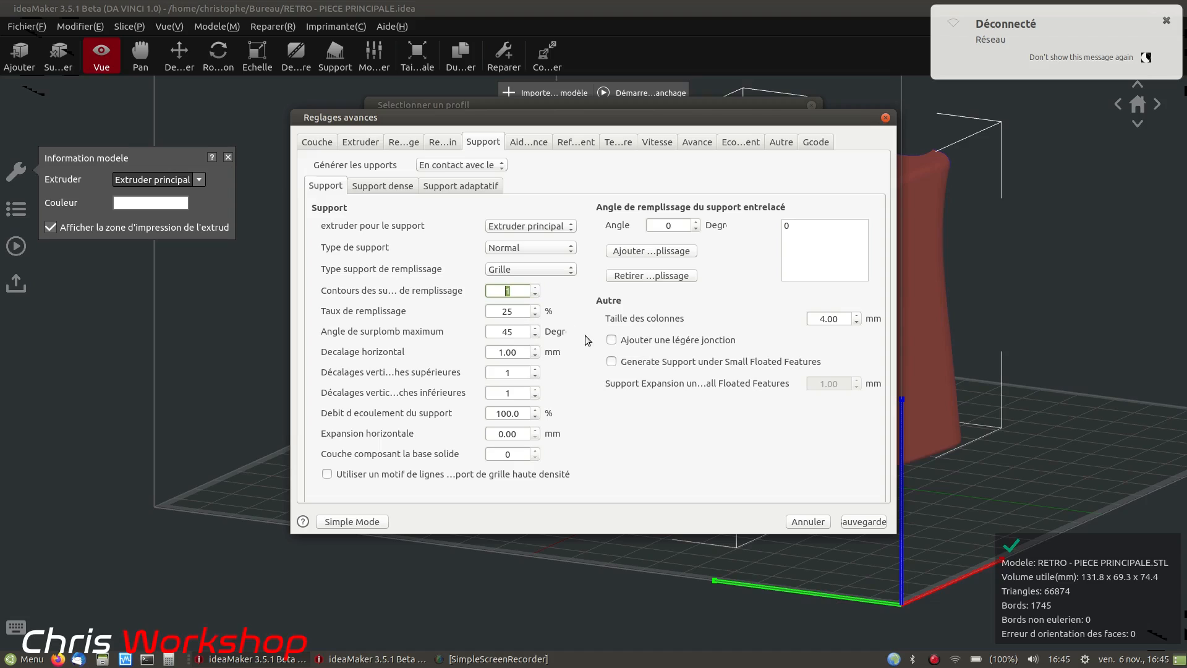
Set the support infill rate to 20 %
click(514, 311)
double_click(514, 312)
drag(515, 312, 498, 312)
text(100)
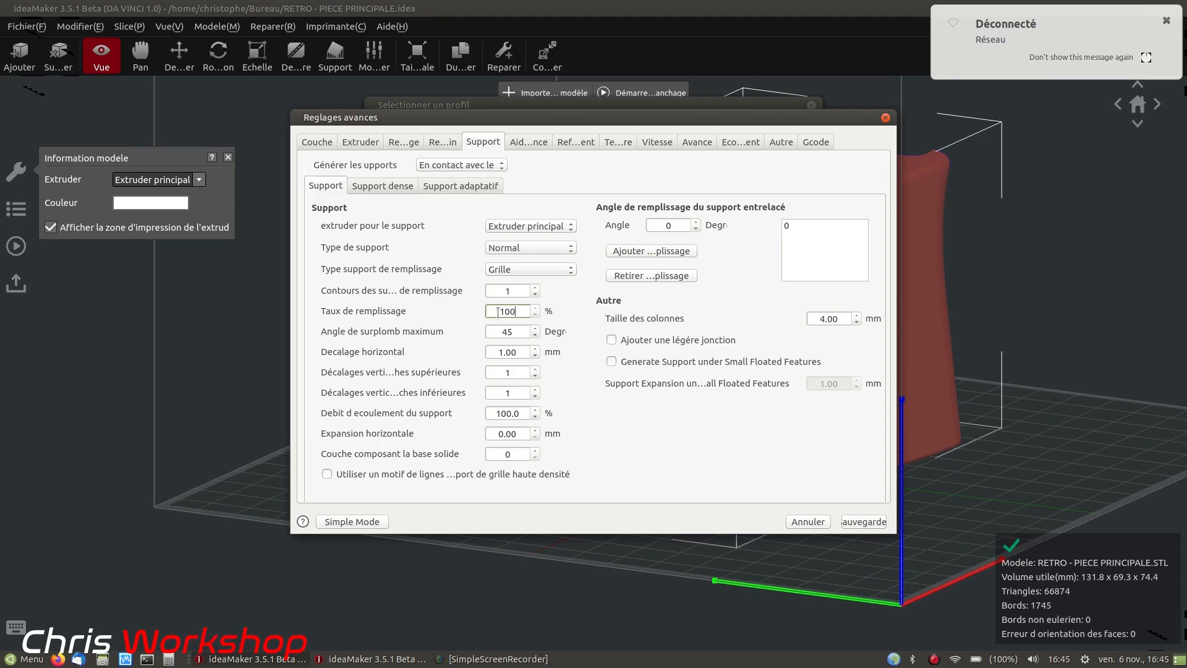
drag(520, 309, 487, 309)
text(20)
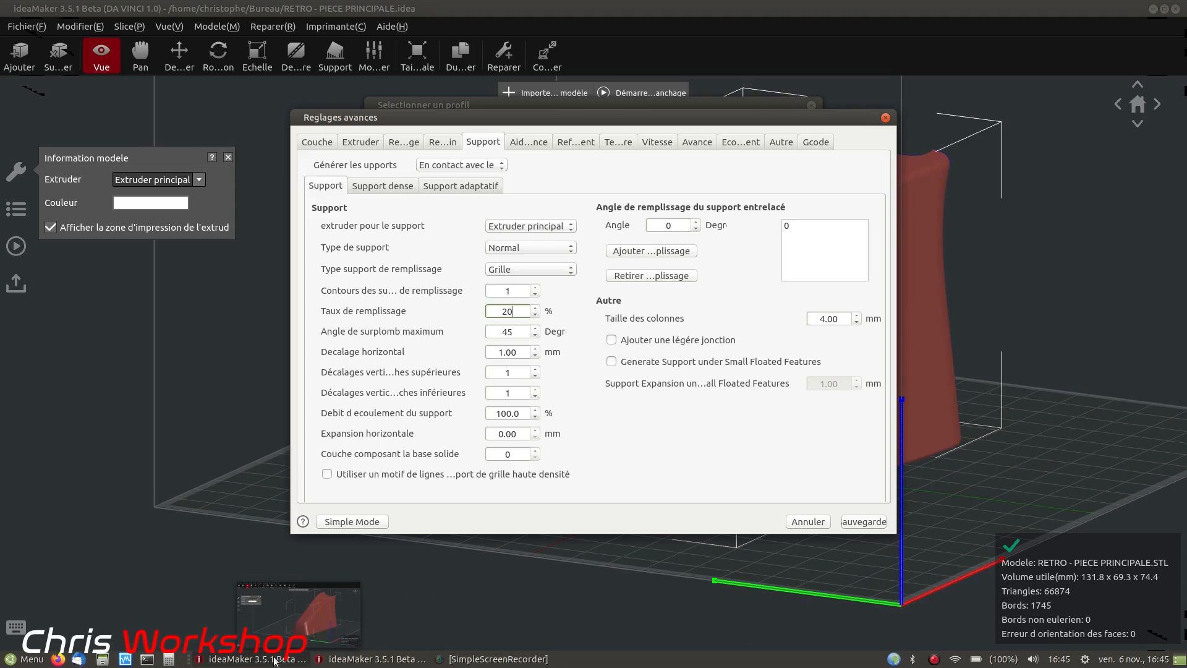
Switch to the second ideaMaker window and examine the tilted calibration box up close with the rotation tool active
click(370, 659)
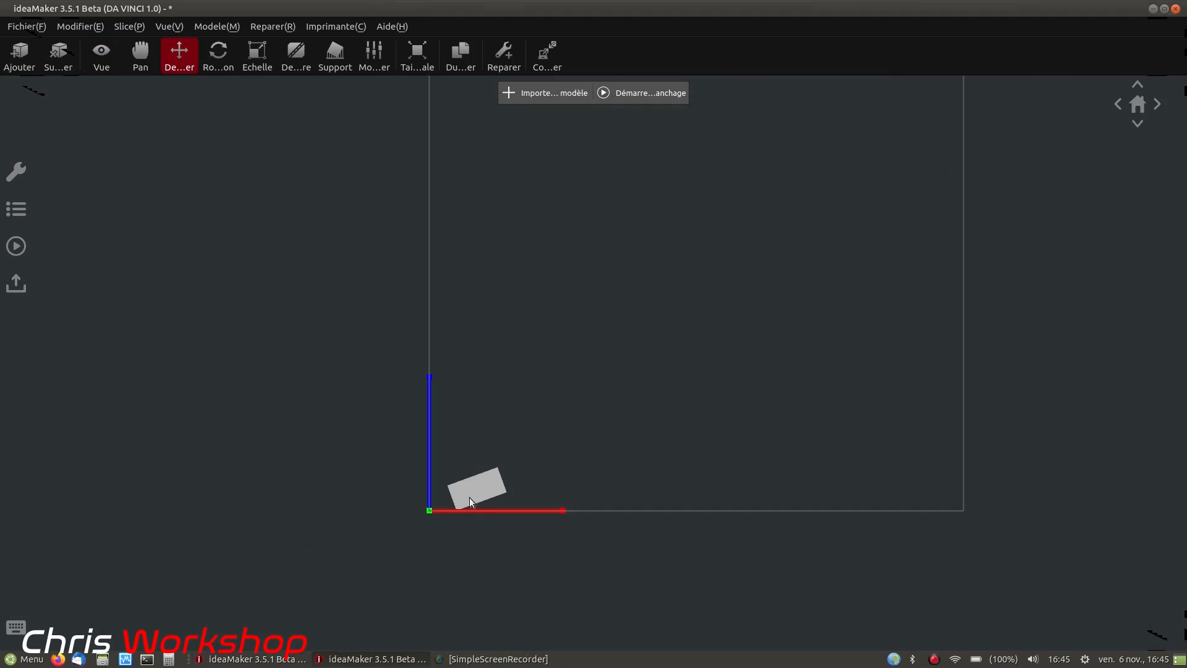
scroll(470, 497, up, 4)
middle_drag(392, 569, 407, 466)
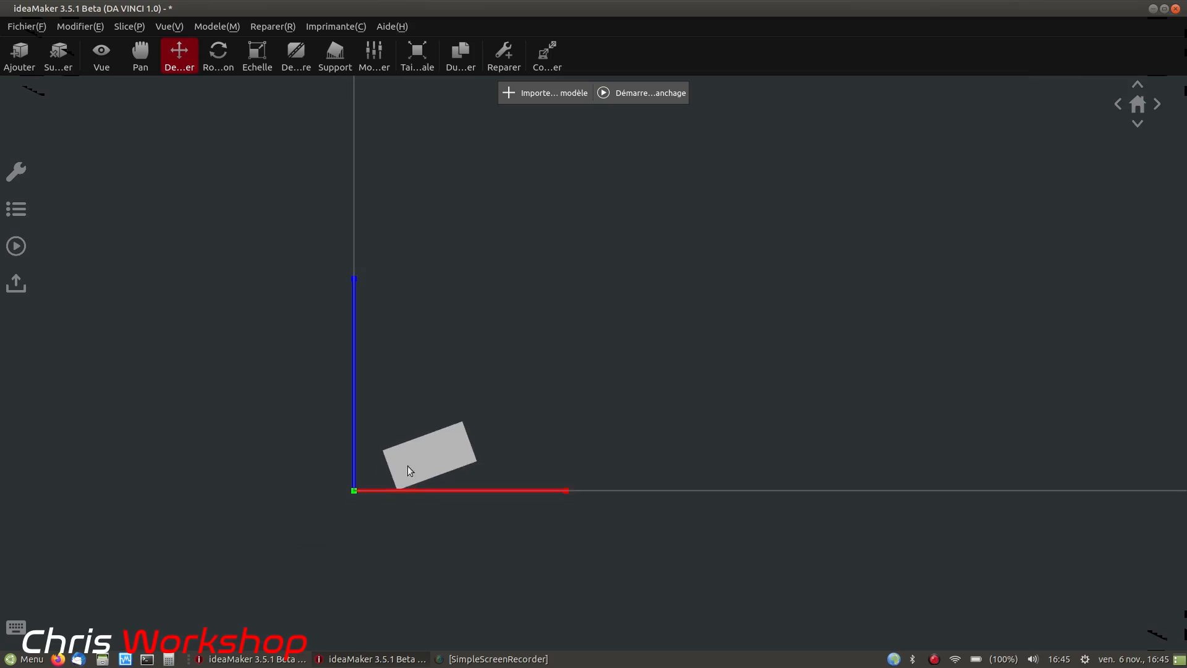
scroll(414, 475, up, 5)
middle_drag(455, 497, 541, 441)
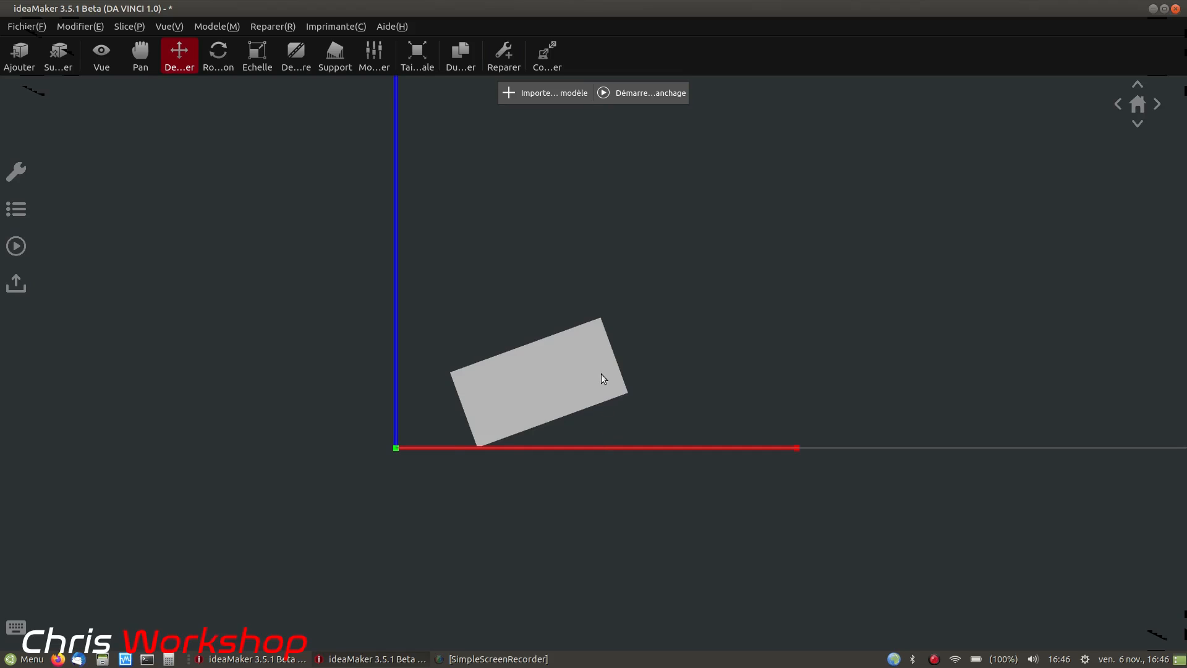
click(218, 54)
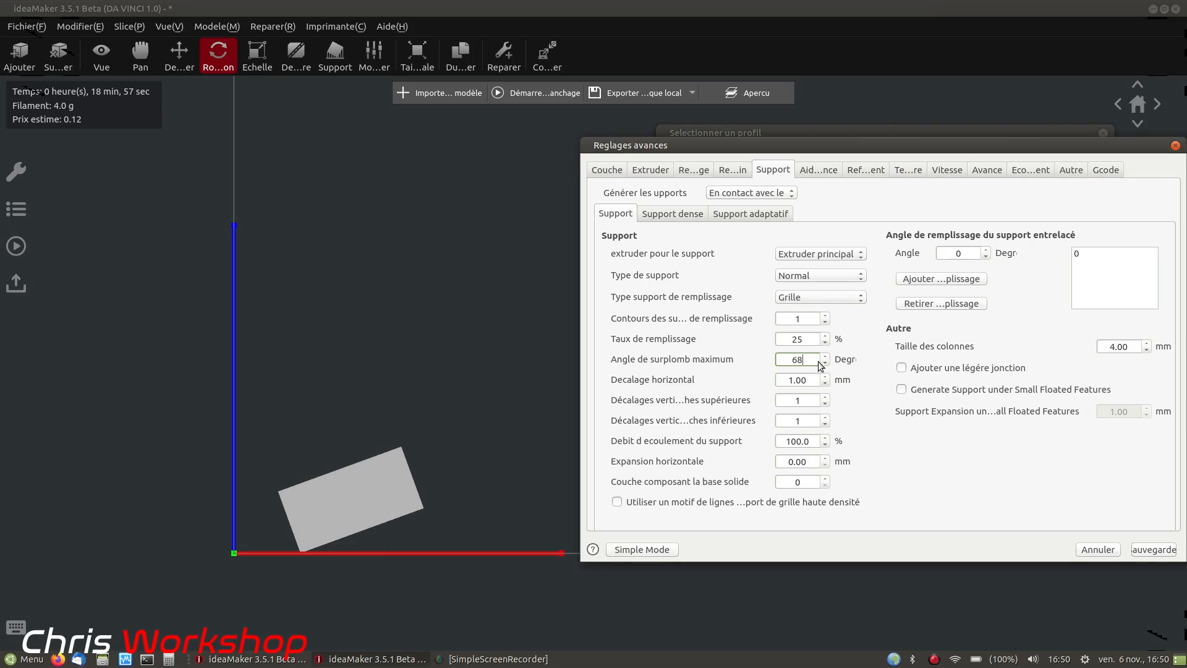
Set the maximum overhang angle of the supports to 60 degrees and save the profile
drag(807, 361, 781, 362)
drag(811, 360, 784, 359)
text(60)
click(1165, 553)
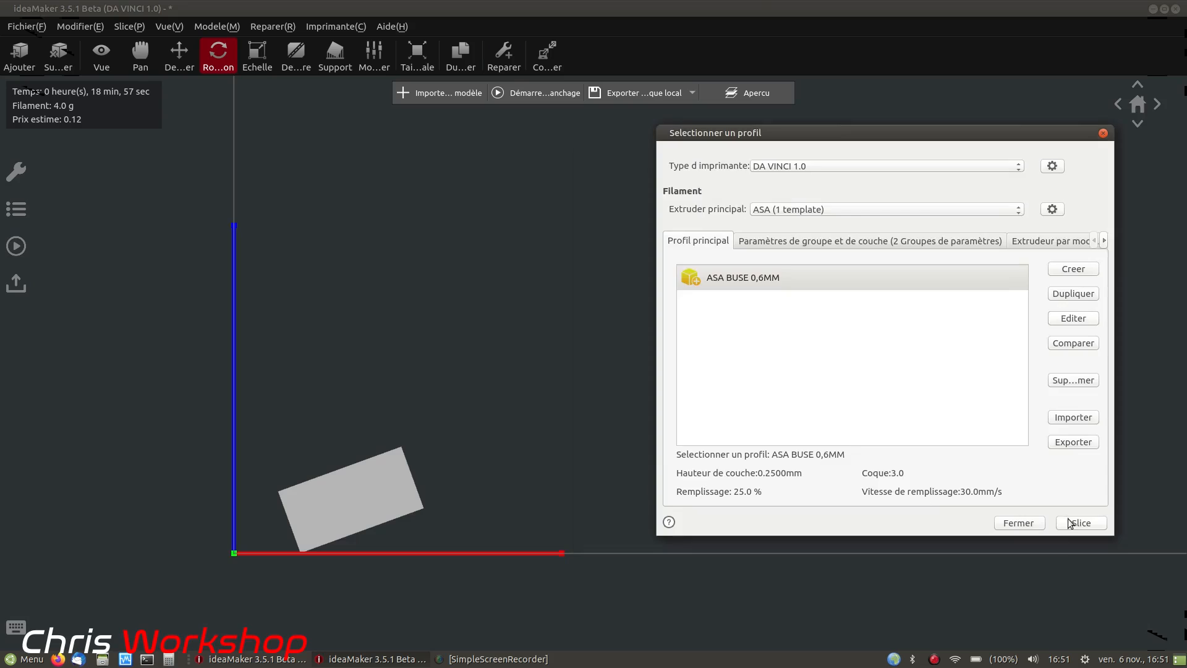
Slice the calibration box with the ASA BUSE 0,6MM profile, inspect the supports in the preview and close it
click(1071, 522)
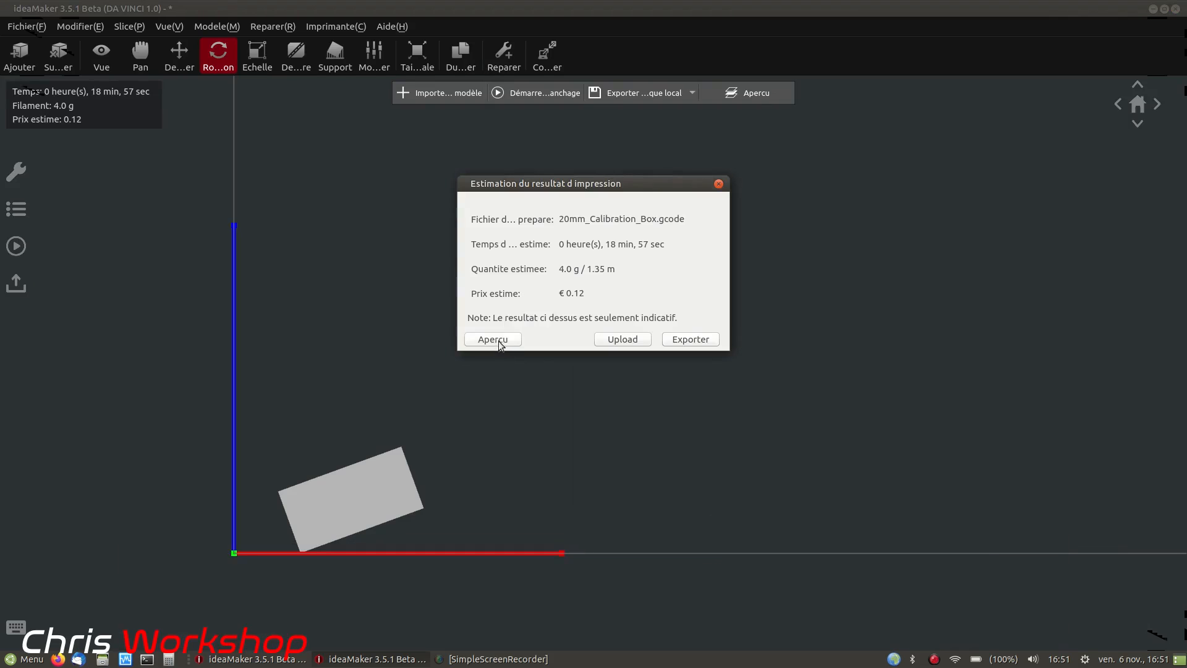
click(499, 340)
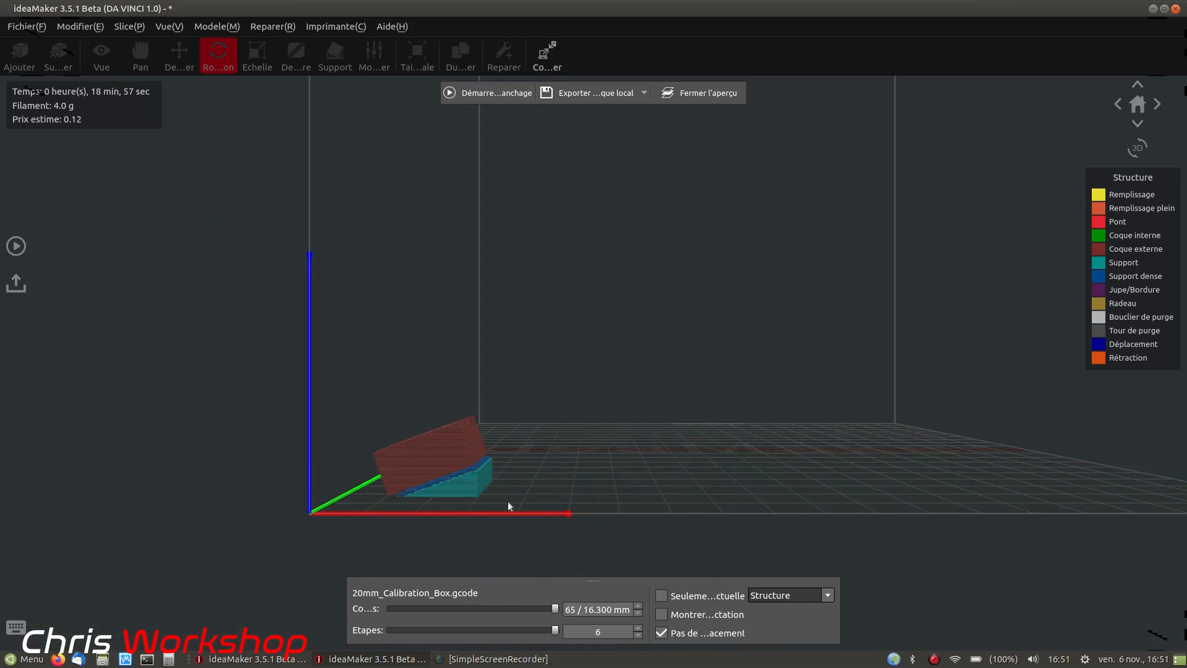
scroll(558, 497, up, 5)
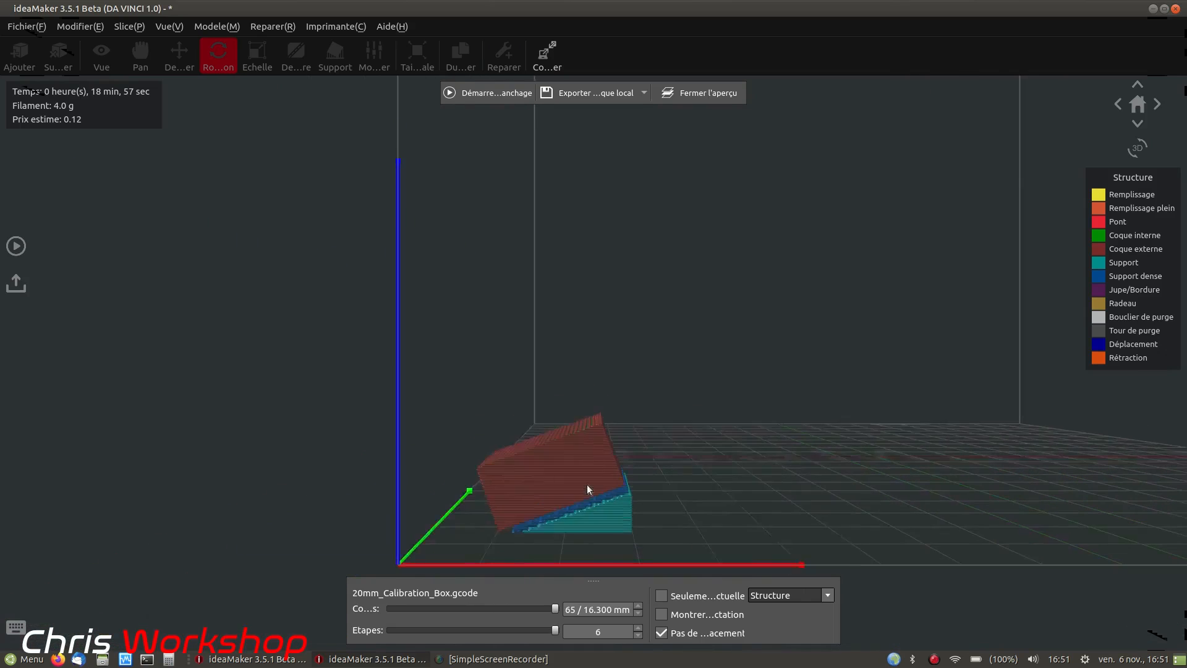
drag(587, 486, 587, 477)
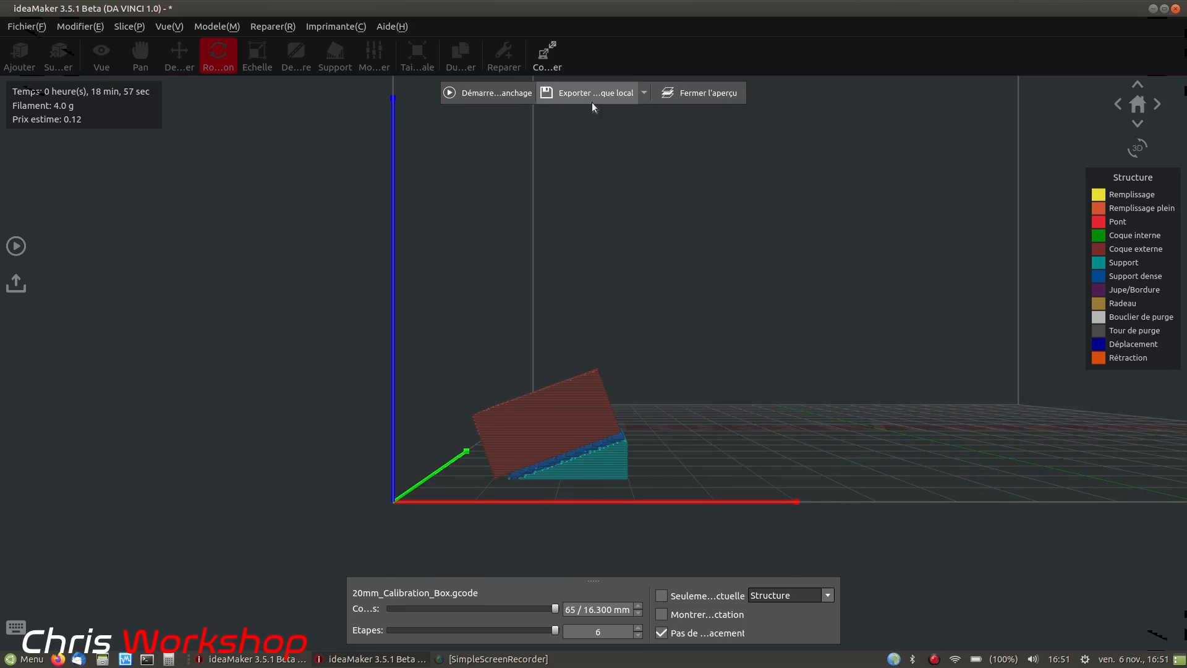
click(690, 94)
Set the calibration box's global rotation about the Y axis to -35 degrees
scroll(620, 336, up, 5)
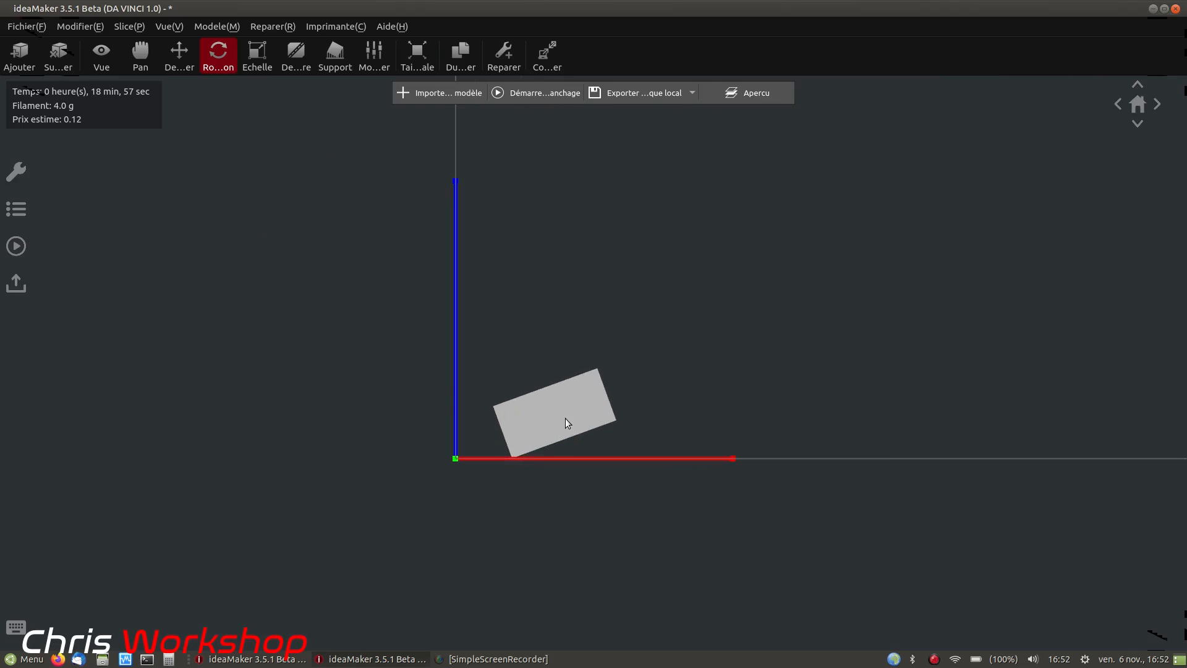
click(568, 423)
click(218, 62)
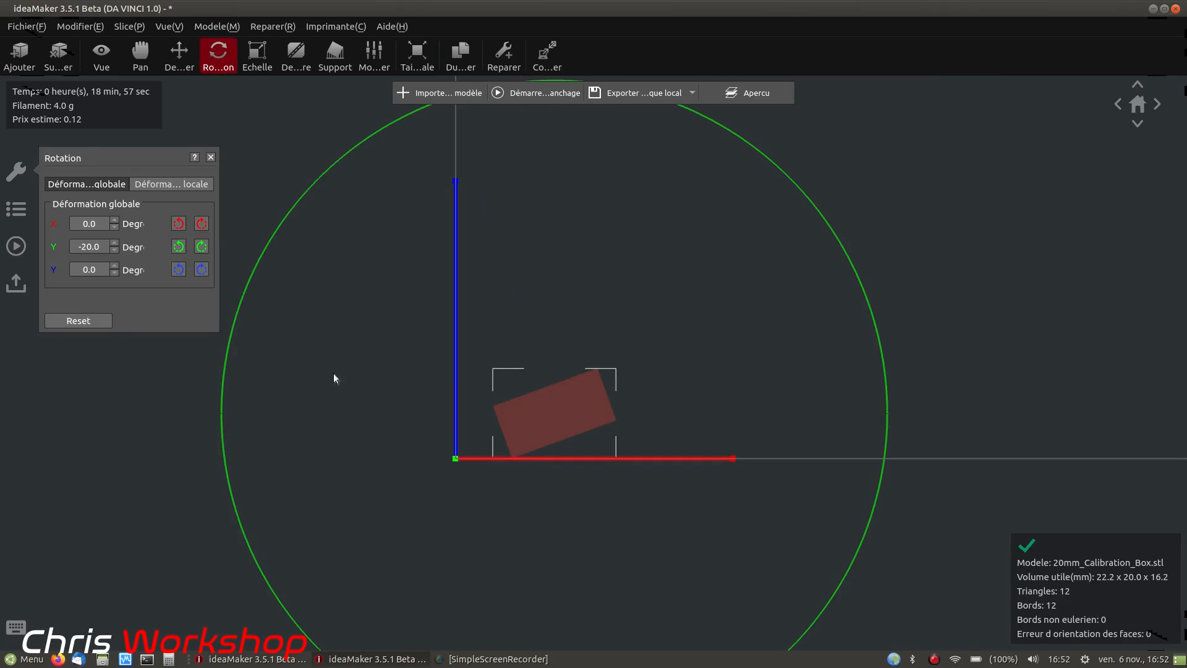
drag(106, 245, 79, 245)
text(-35)
key(Return)
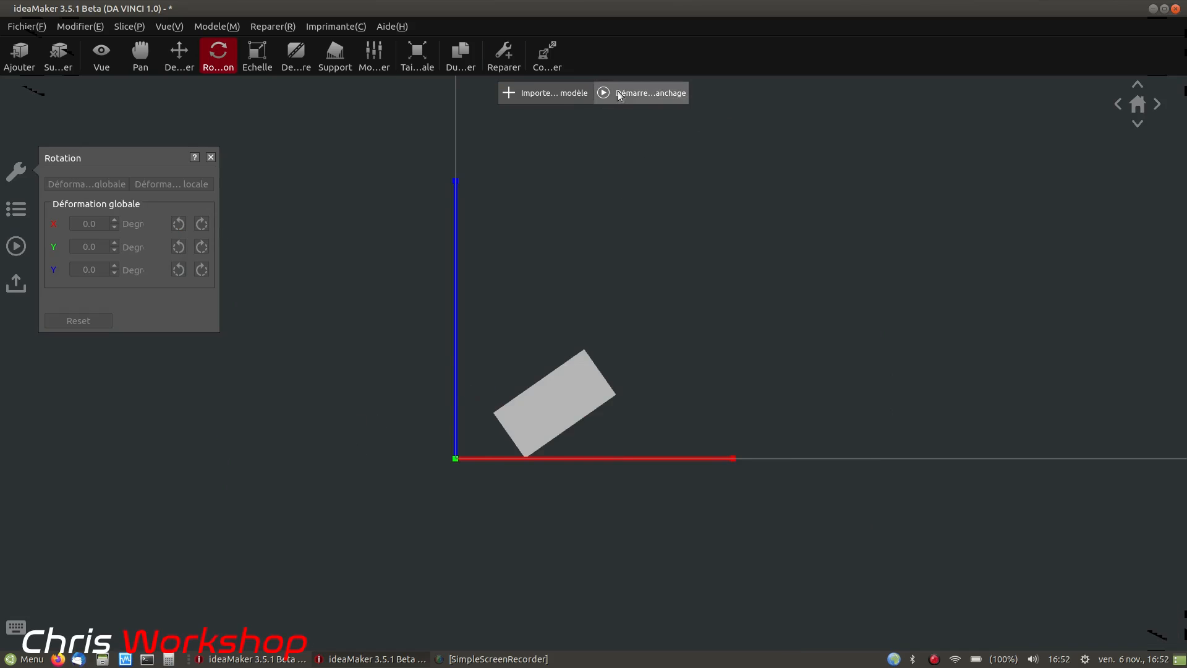
Check the maximum overhang angle in the ASA BUSE 0,6MM profile's support settings and save the profile
click(643, 92)
click(783, 296)
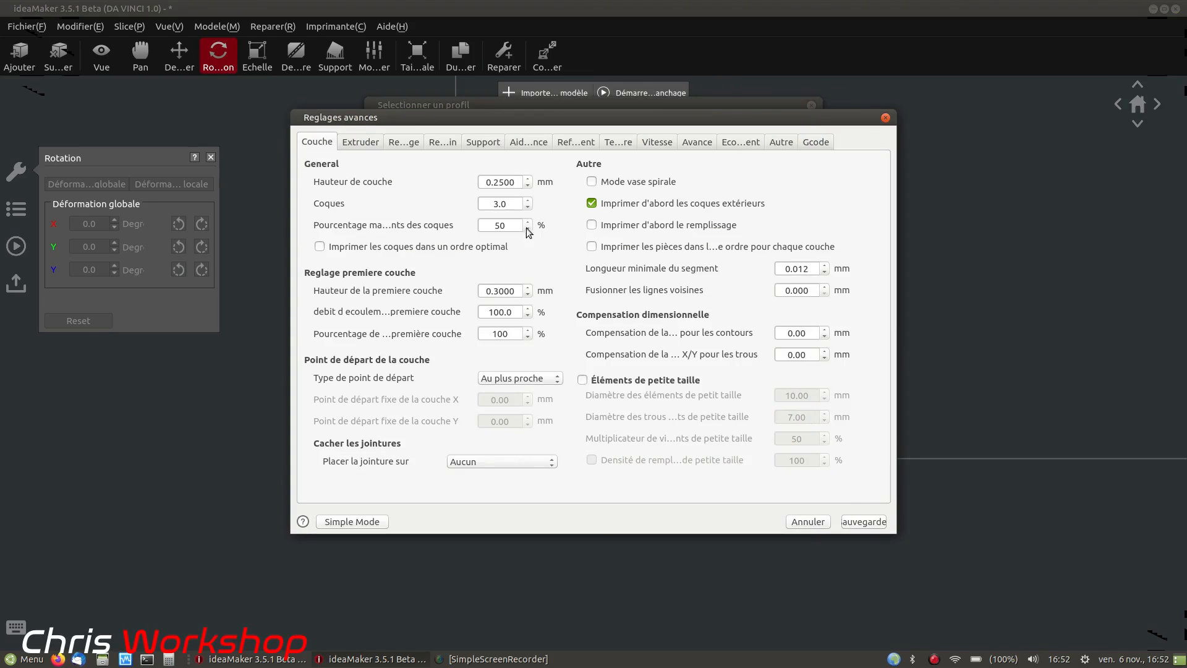
click(483, 142)
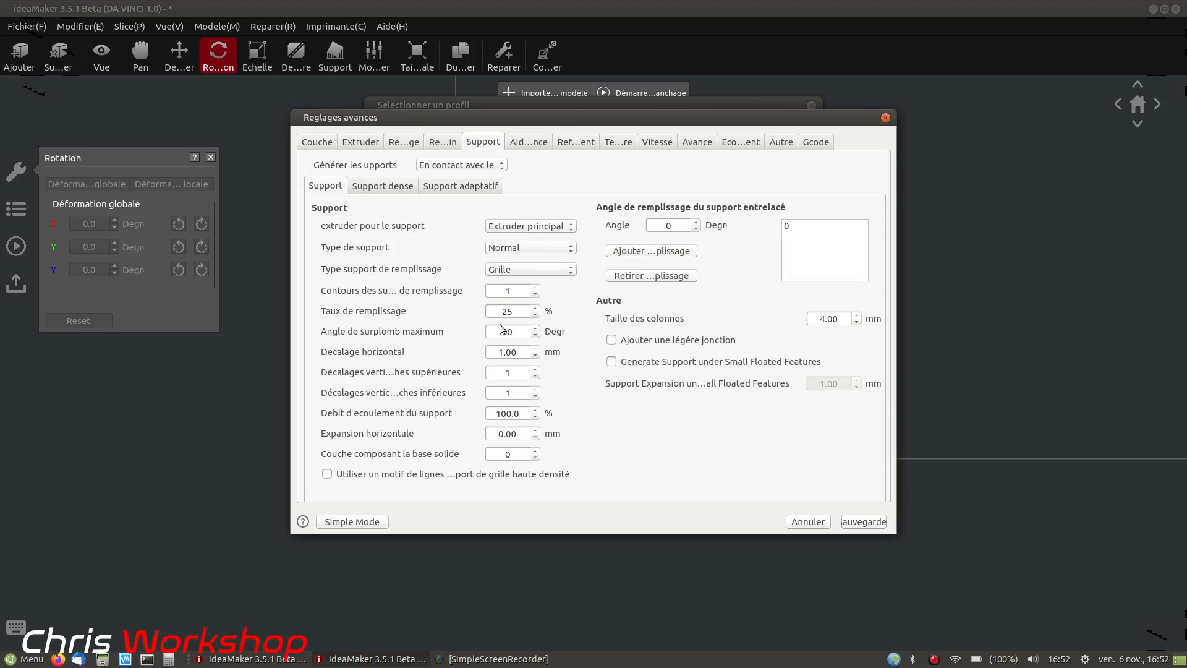
click(864, 521)
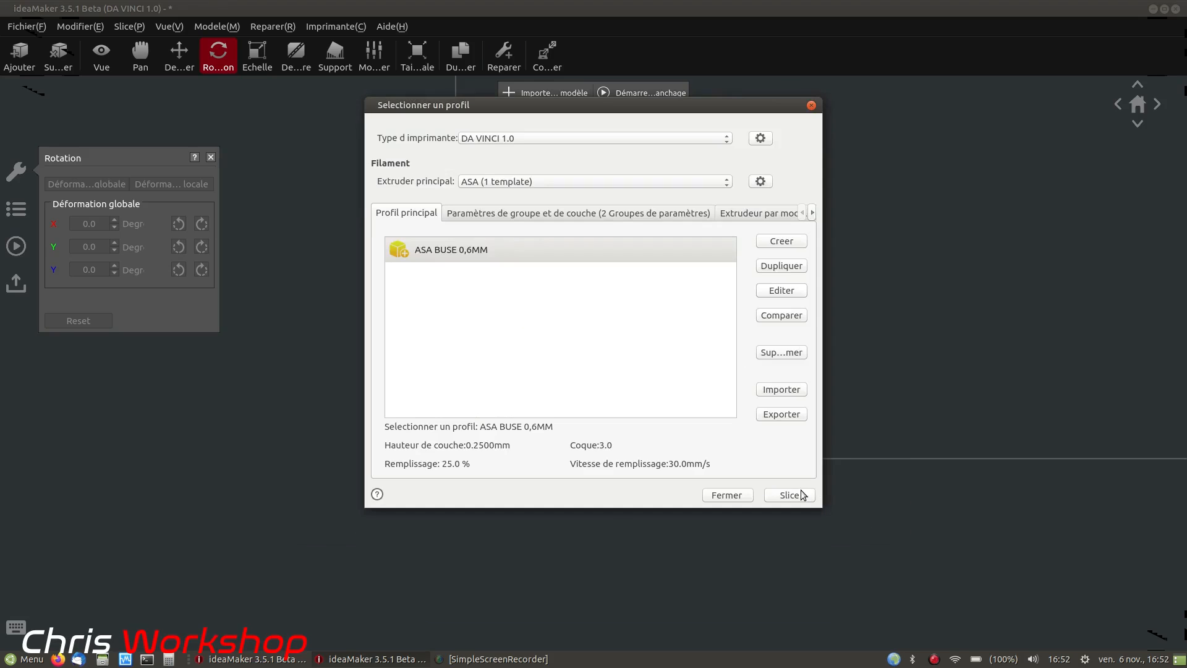
Slice and preview the rotated calibration box, and leave the profile settings without saving changes
click(805, 494)
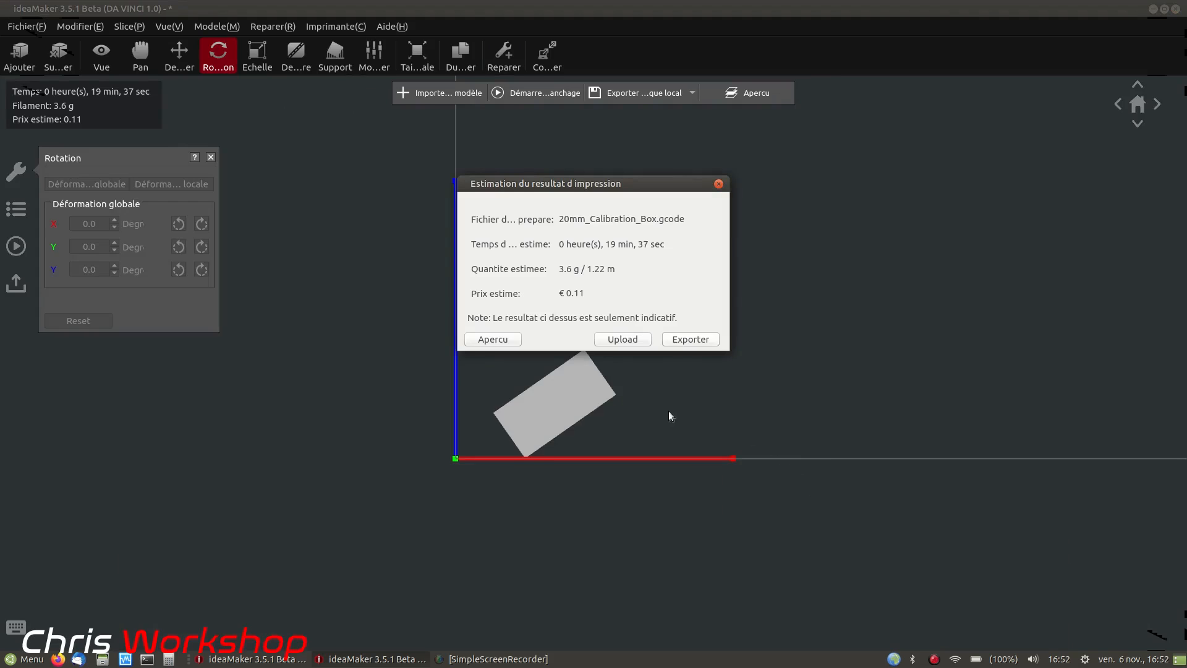
click(487, 339)
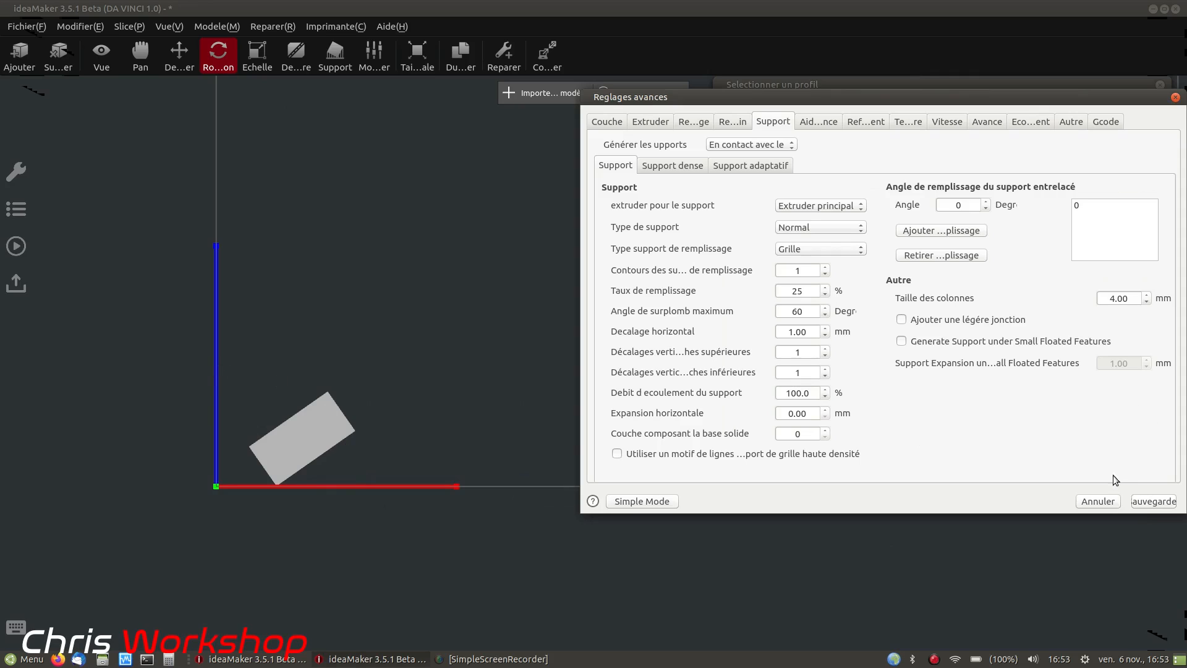
click(1098, 501)
click(1072, 476)
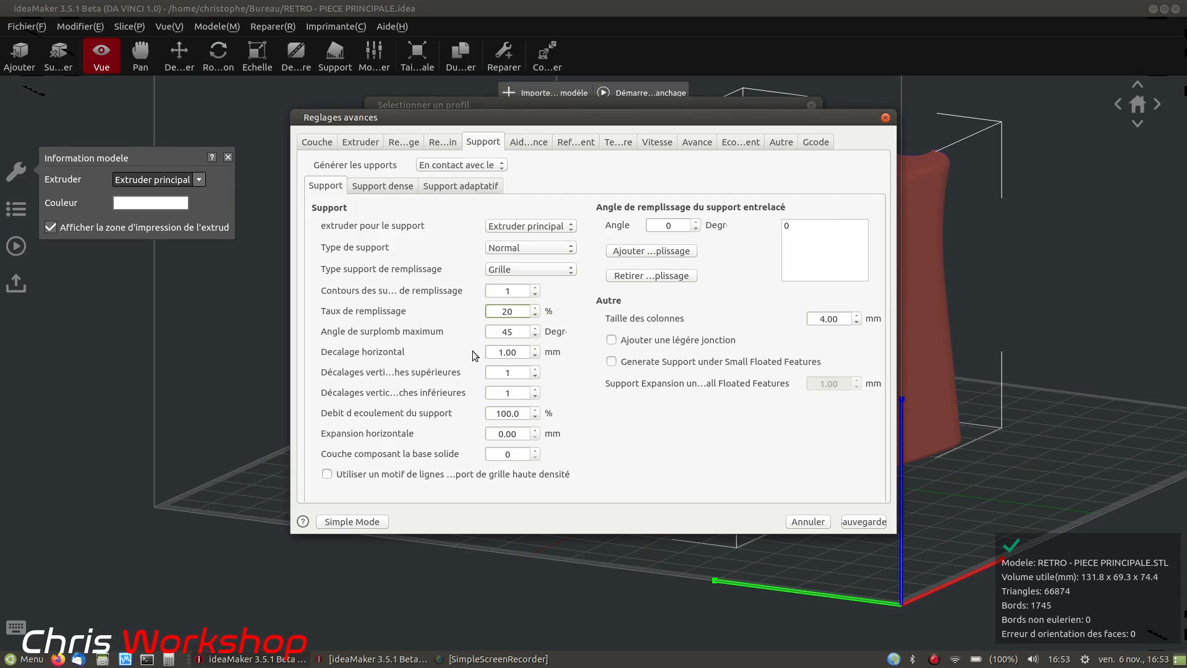
Slice the RETRO - PIECE PRINCIPALE model with the saved support settings, keeping the horizontal support offset at 1 mm
click(866, 519)
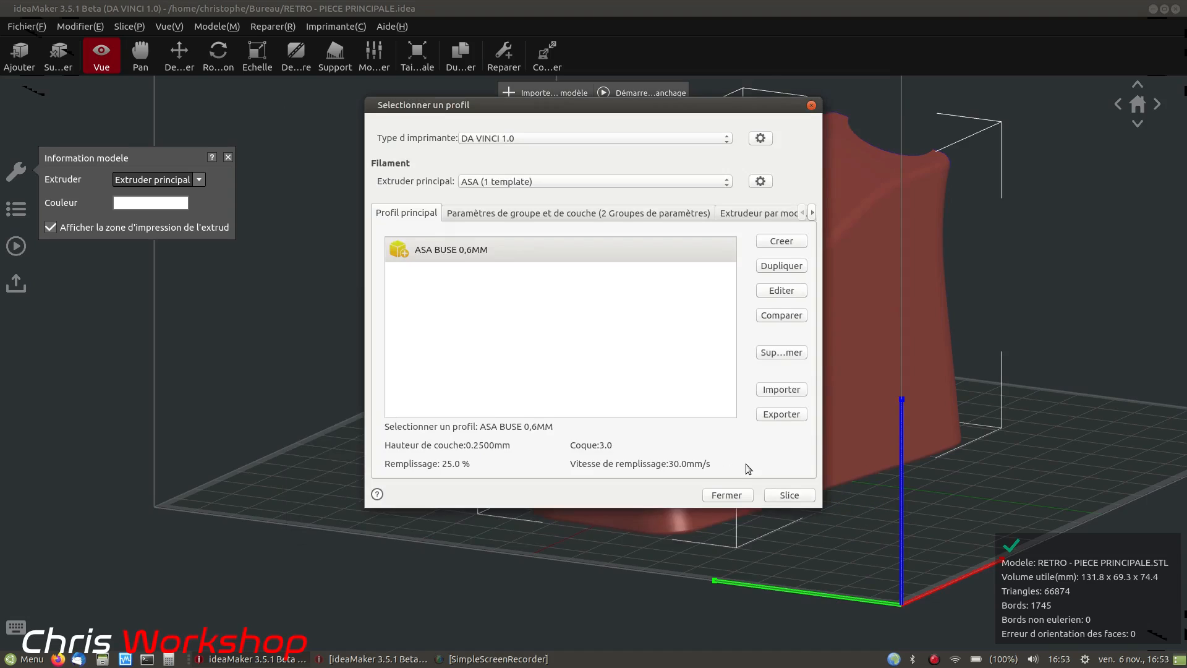
click(796, 493)
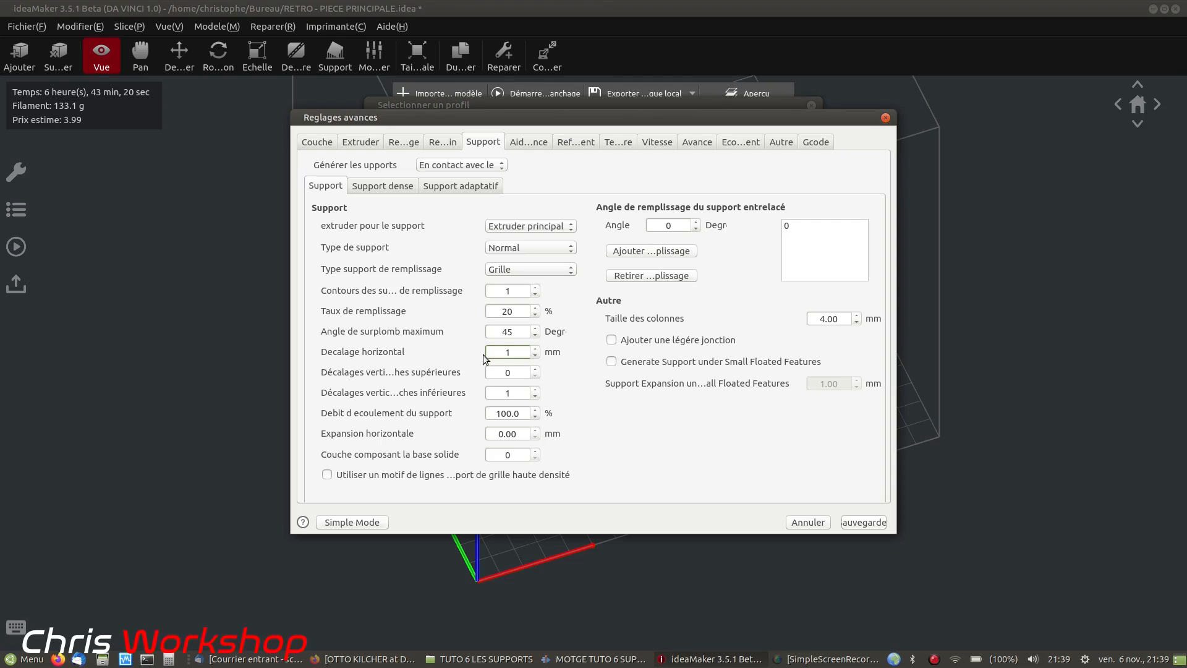
click(849, 523)
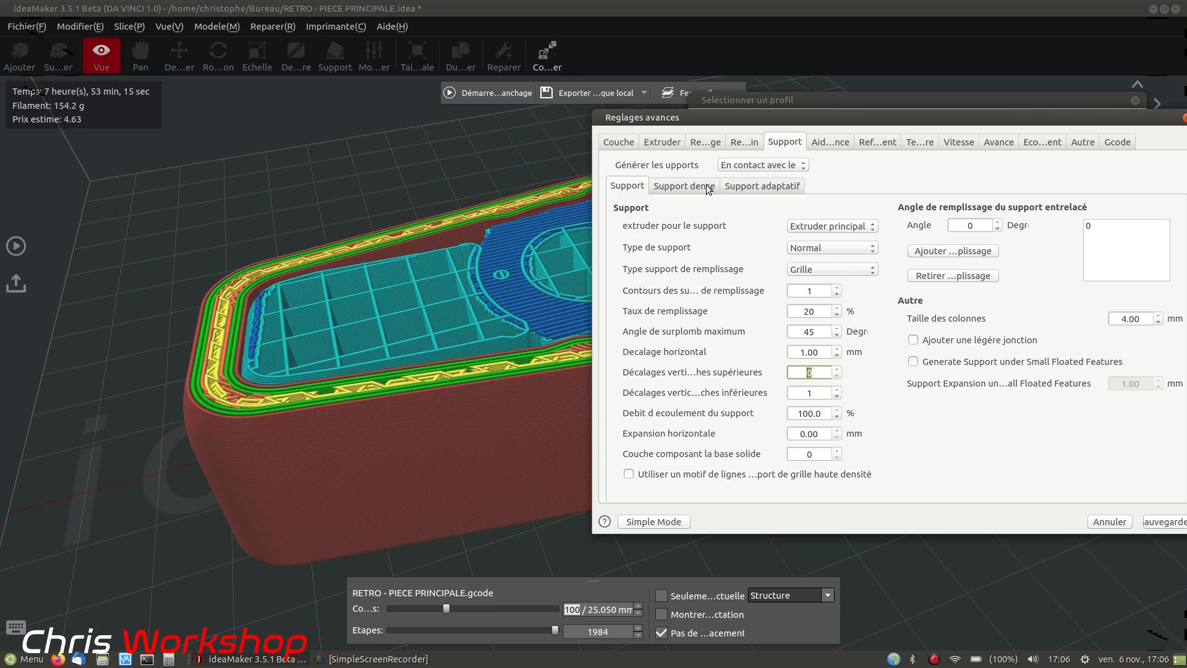
Step through preview layers 97 to 101 to examine the dense support, and check its layer count setting
click(710, 186)
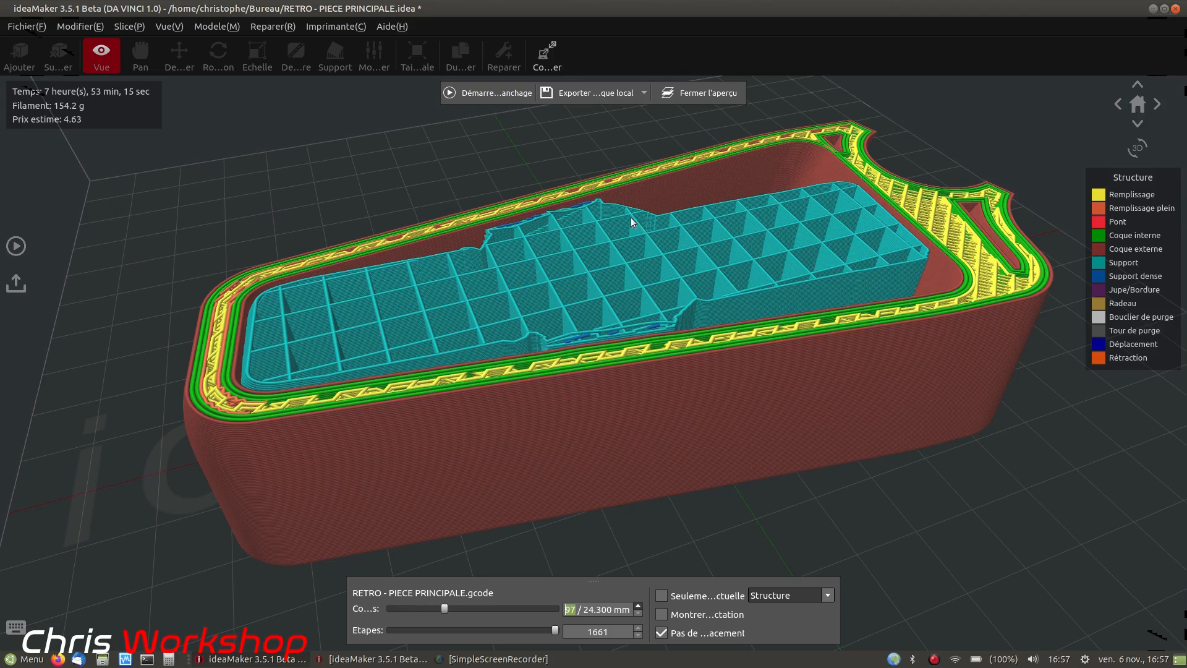
key(Up)
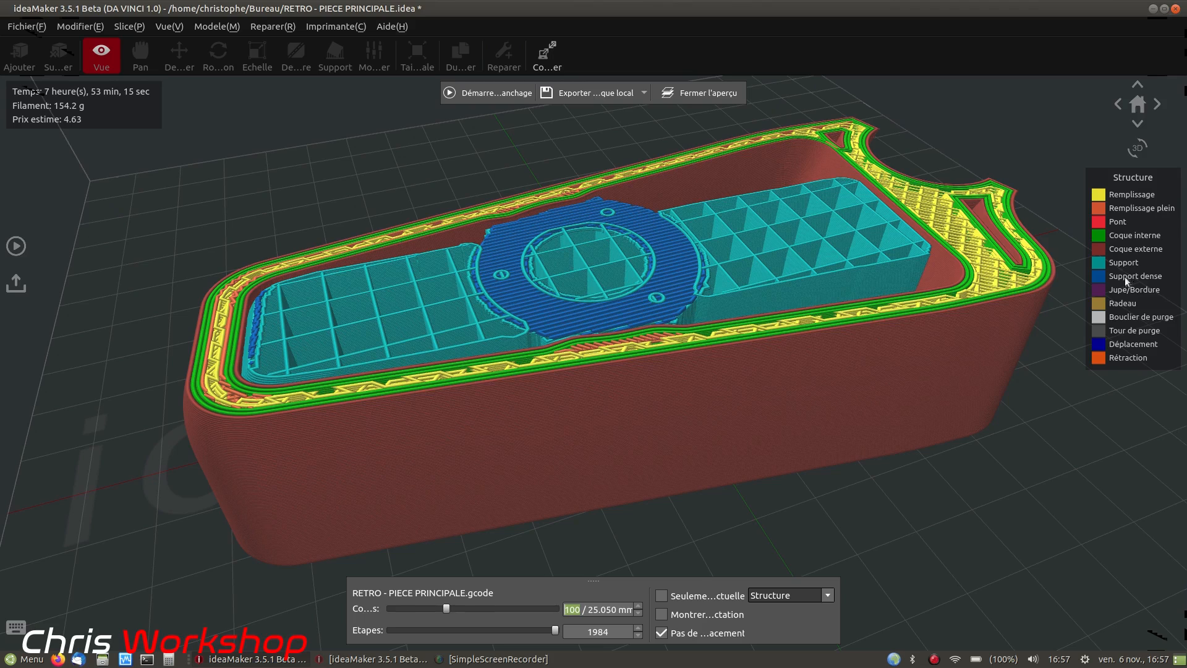
click(637, 604)
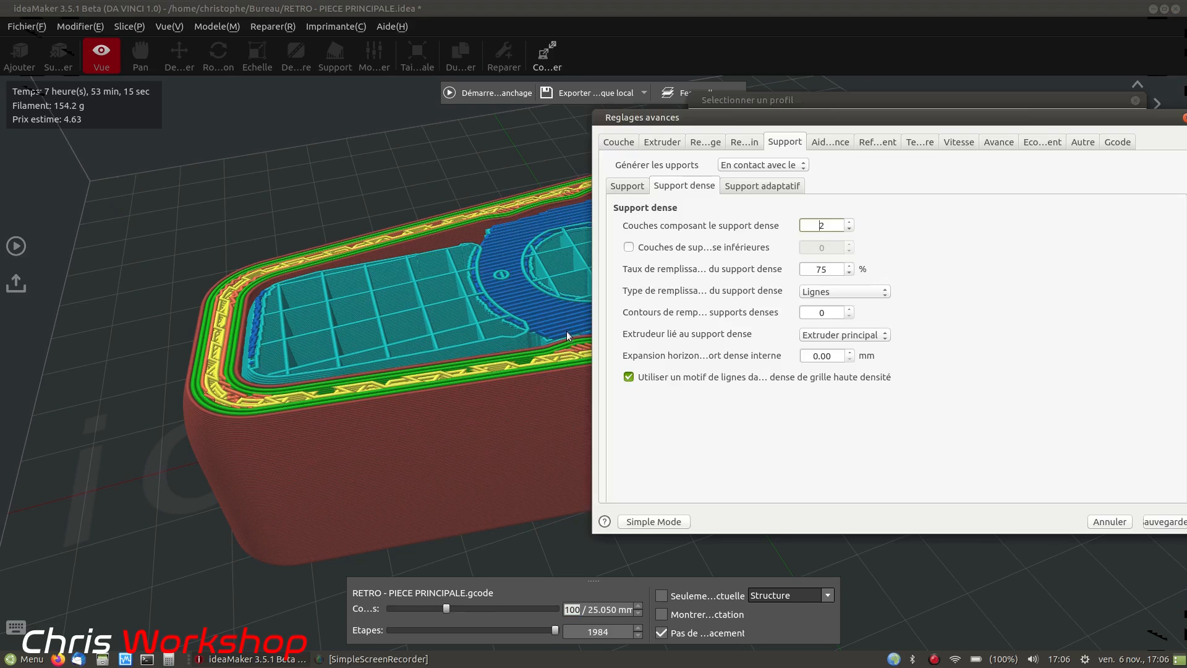
click(811, 221)
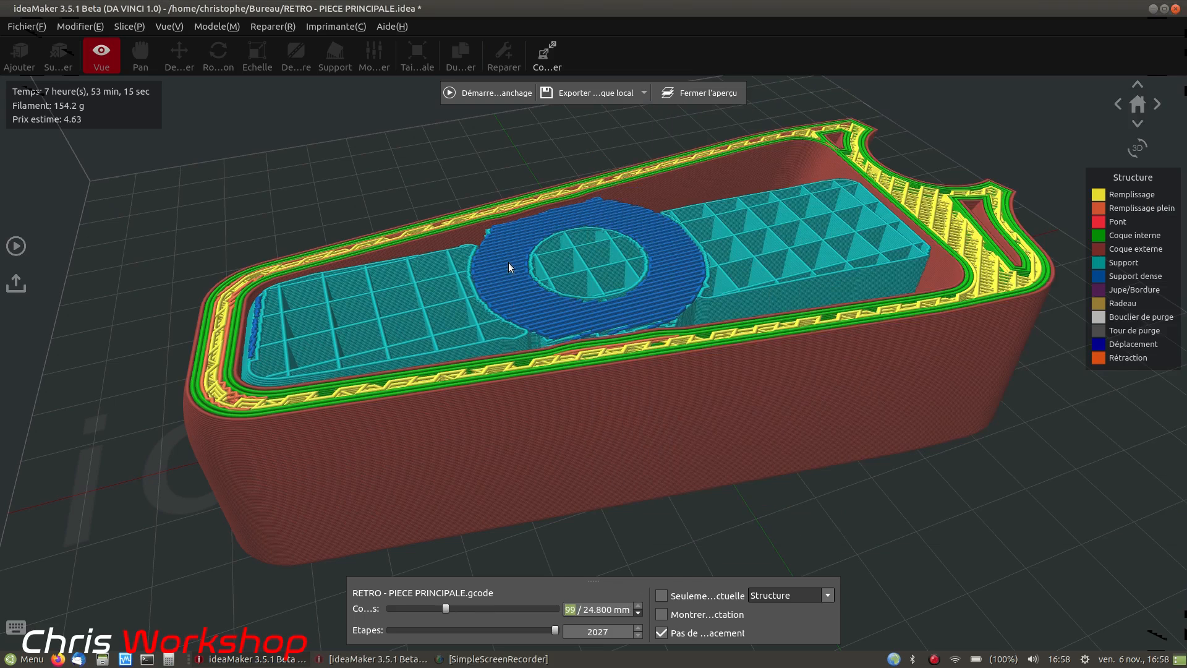
key(Down)
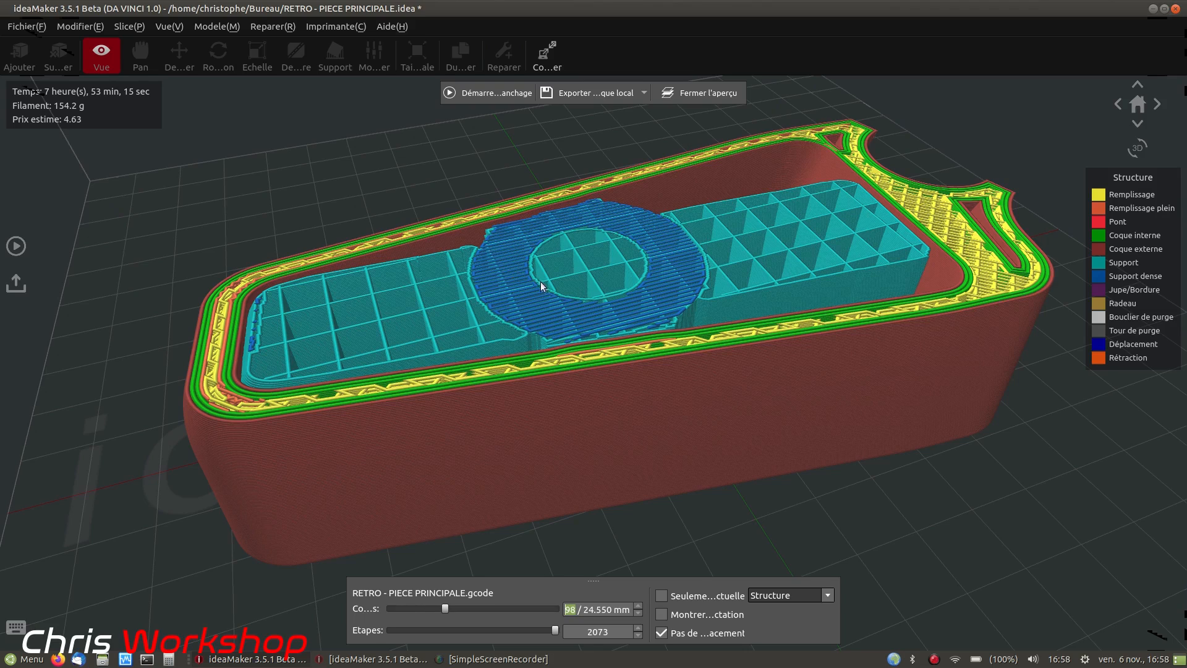
key(Up)
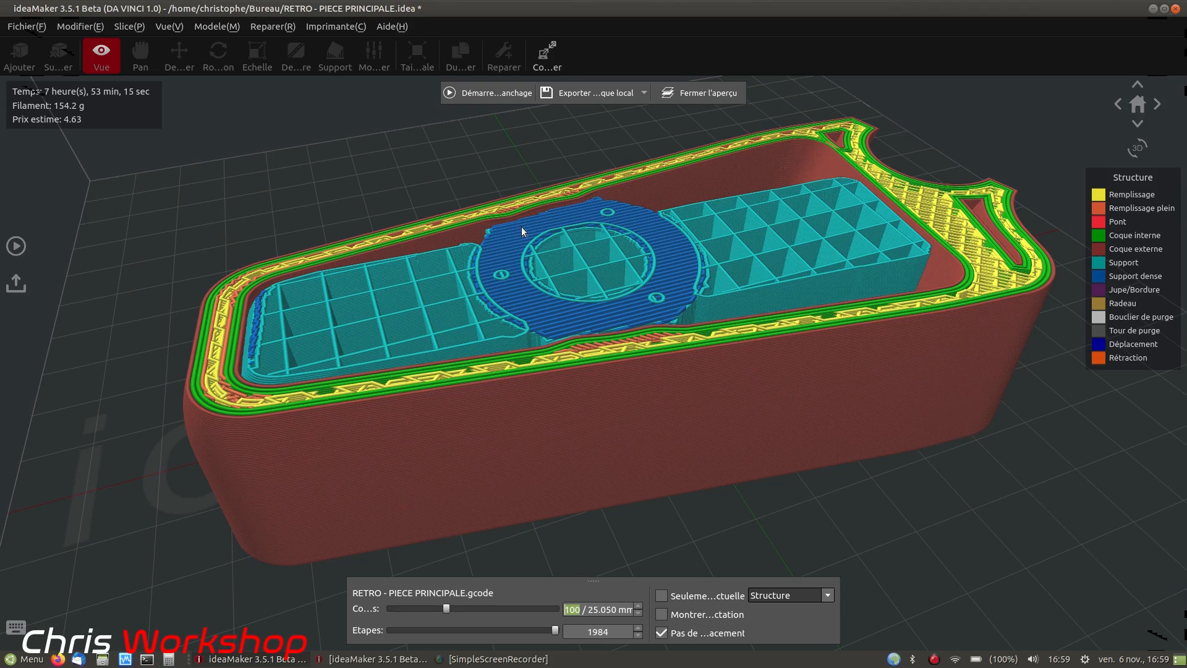
key(Up)
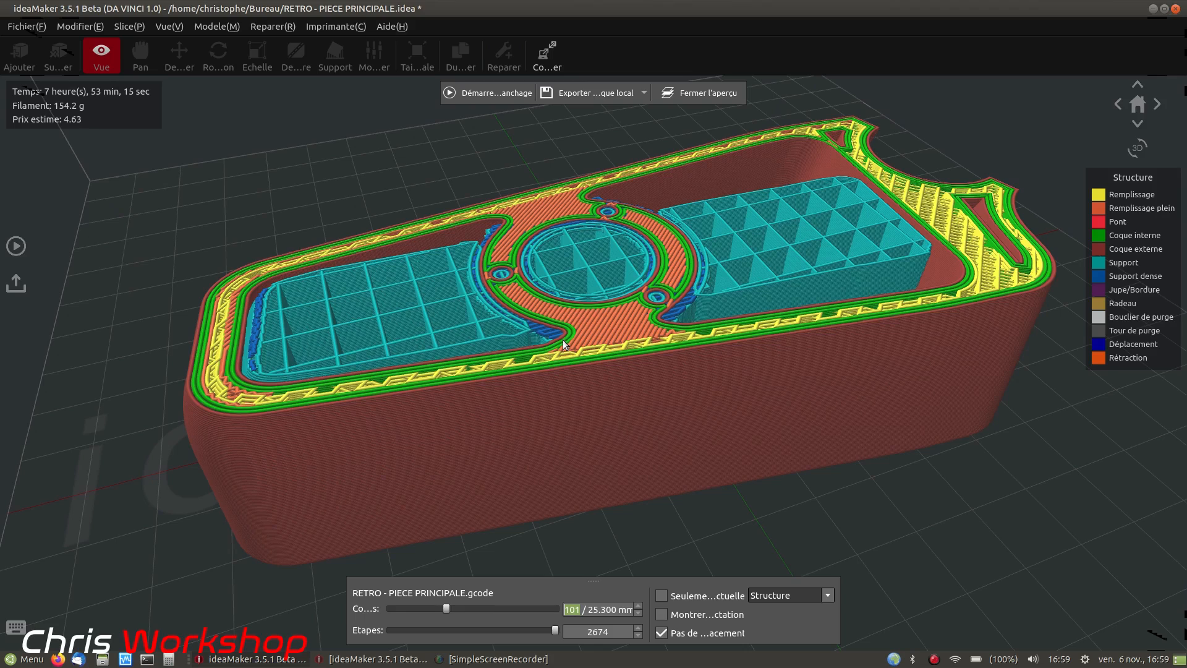
click(640, 612)
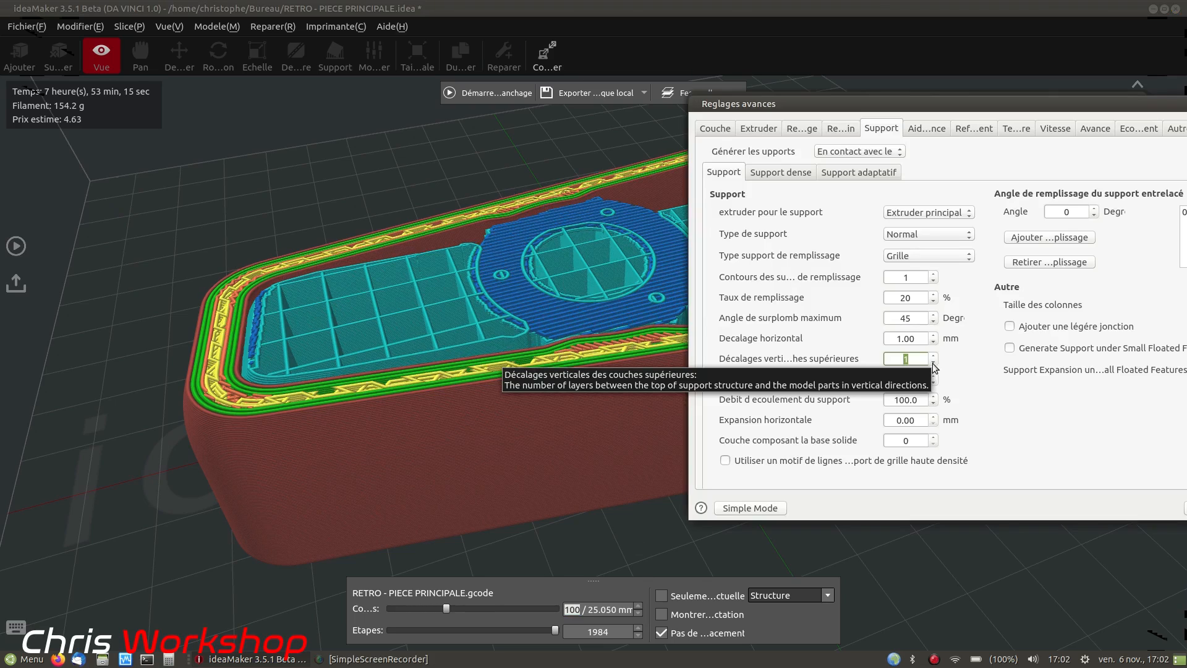
Set the vertical offset of the upper support layers to 0
click(933, 364)
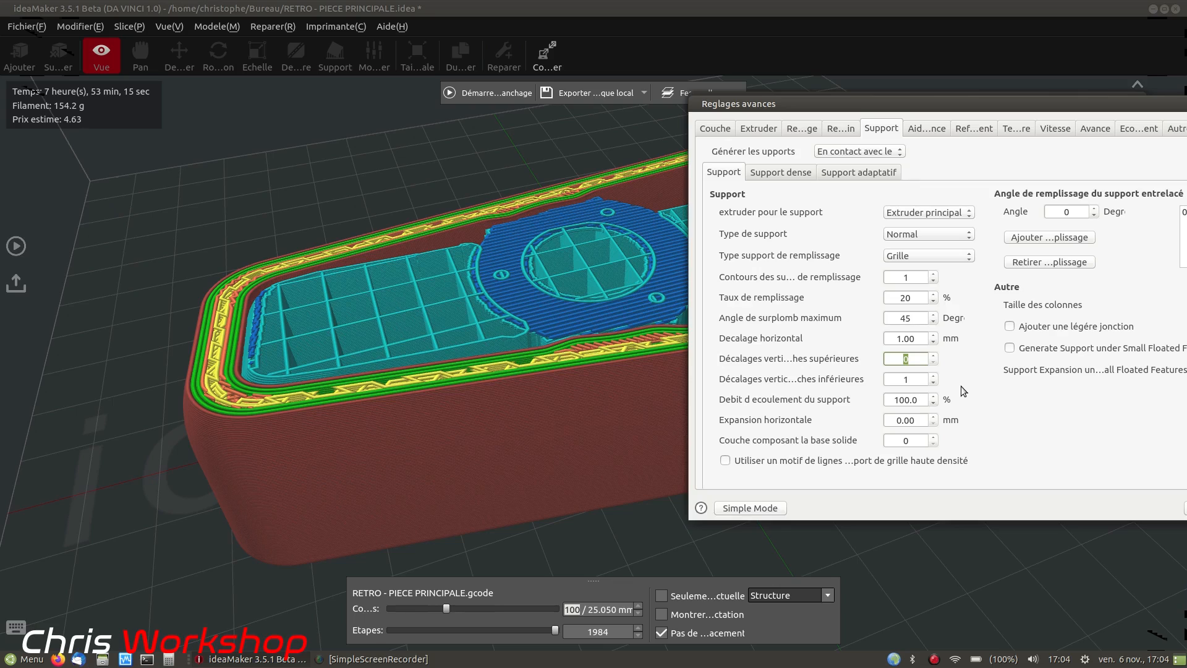
drag(984, 102, 888, 116)
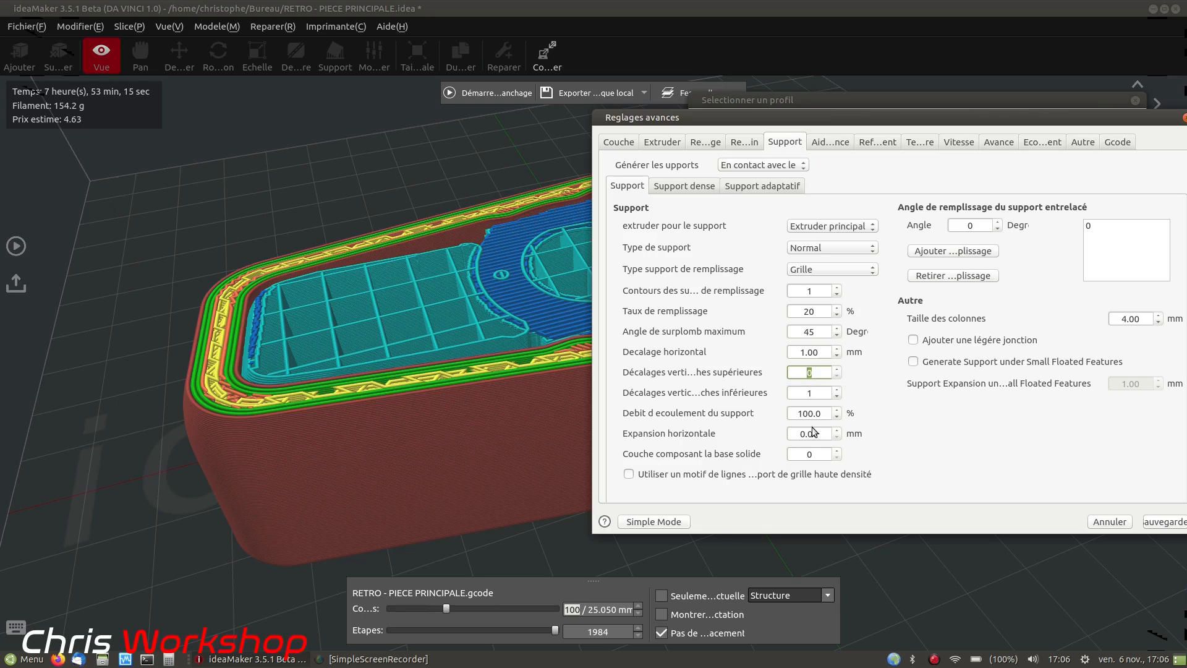
Set the dense support infill to Grille with 1 contour, leaving its lower layers disabled, and open the adaptive support settings
click(683, 185)
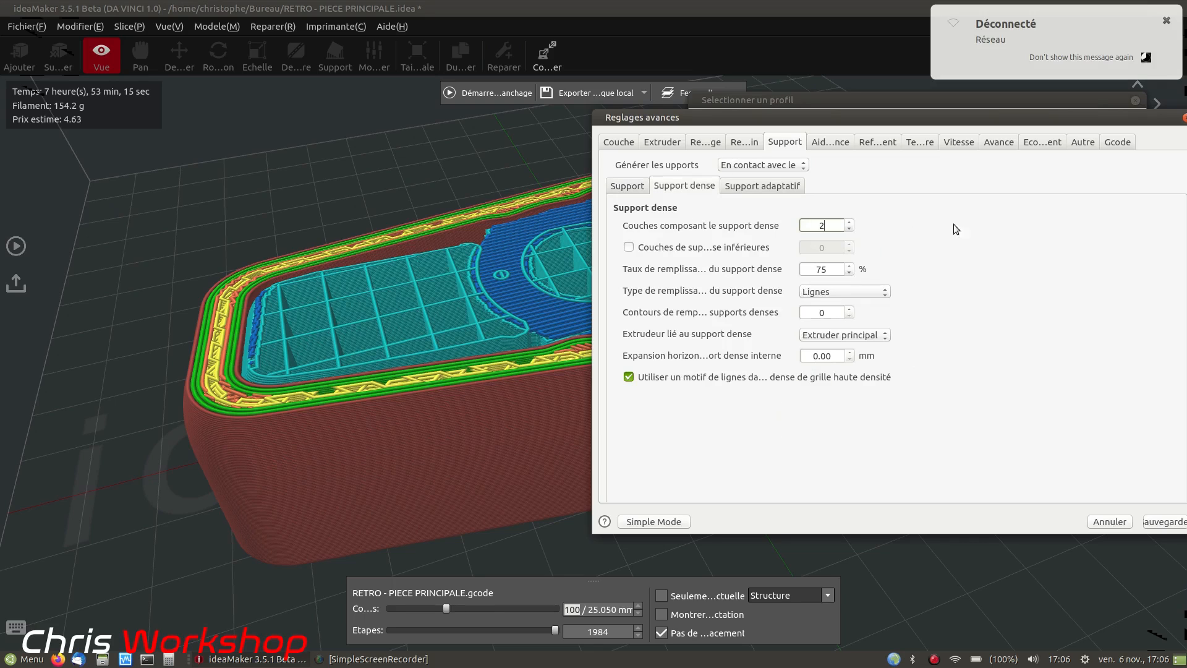
click(629, 247)
key(space)
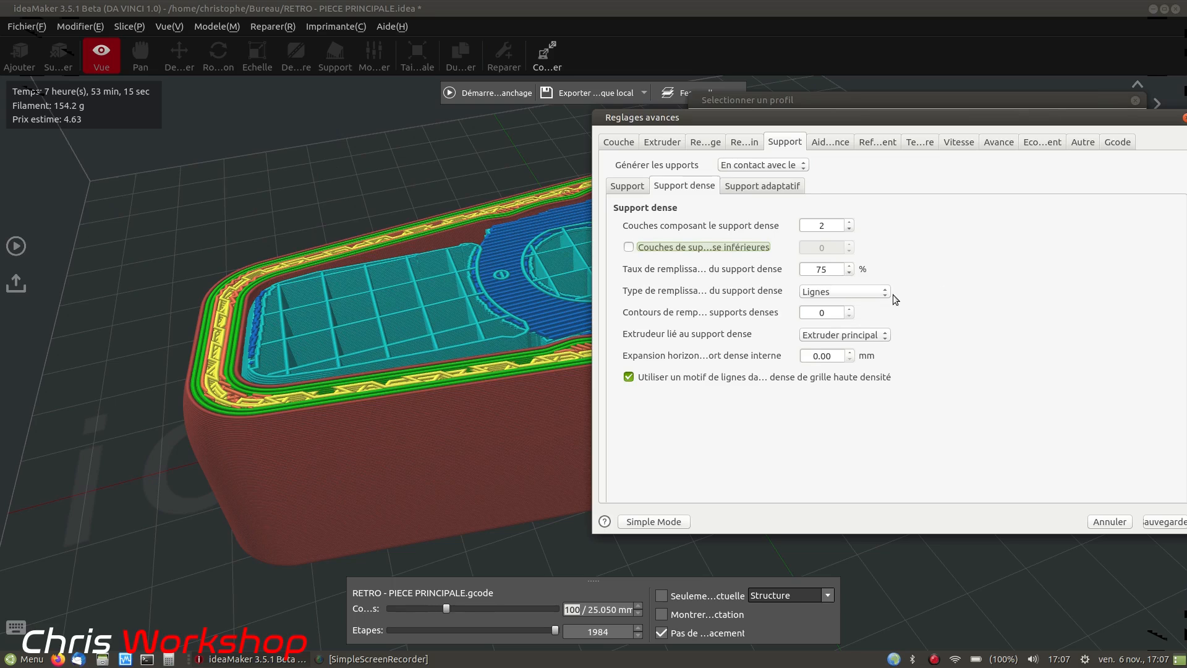
scroll(885, 295, down, 1)
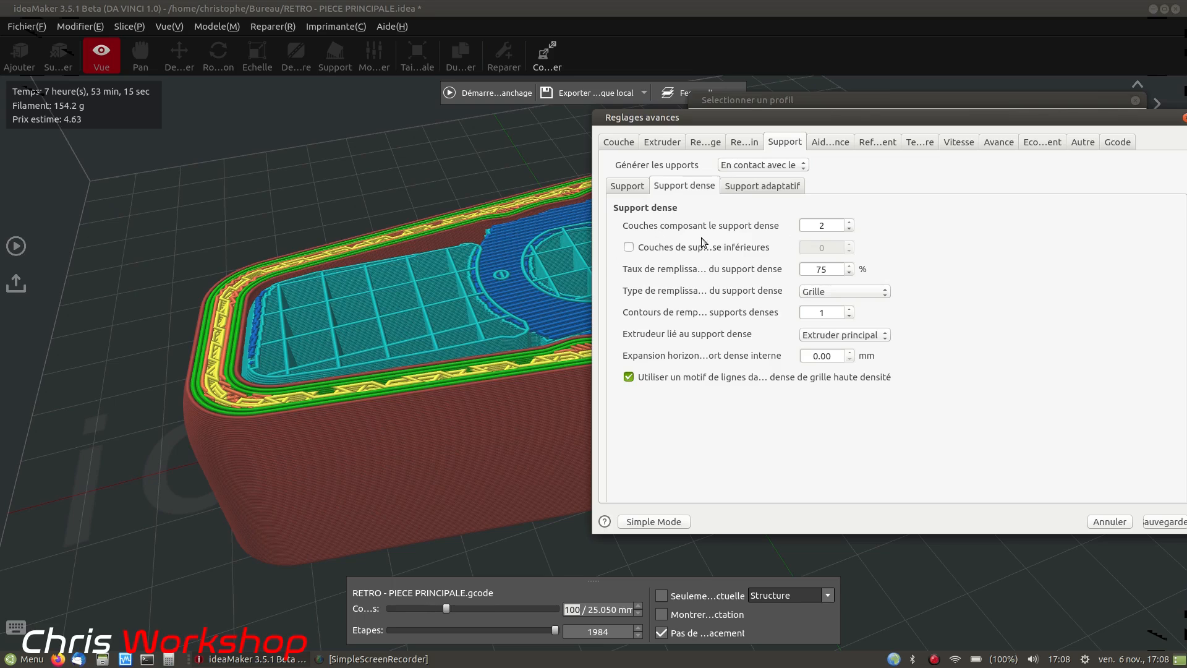
click(757, 186)
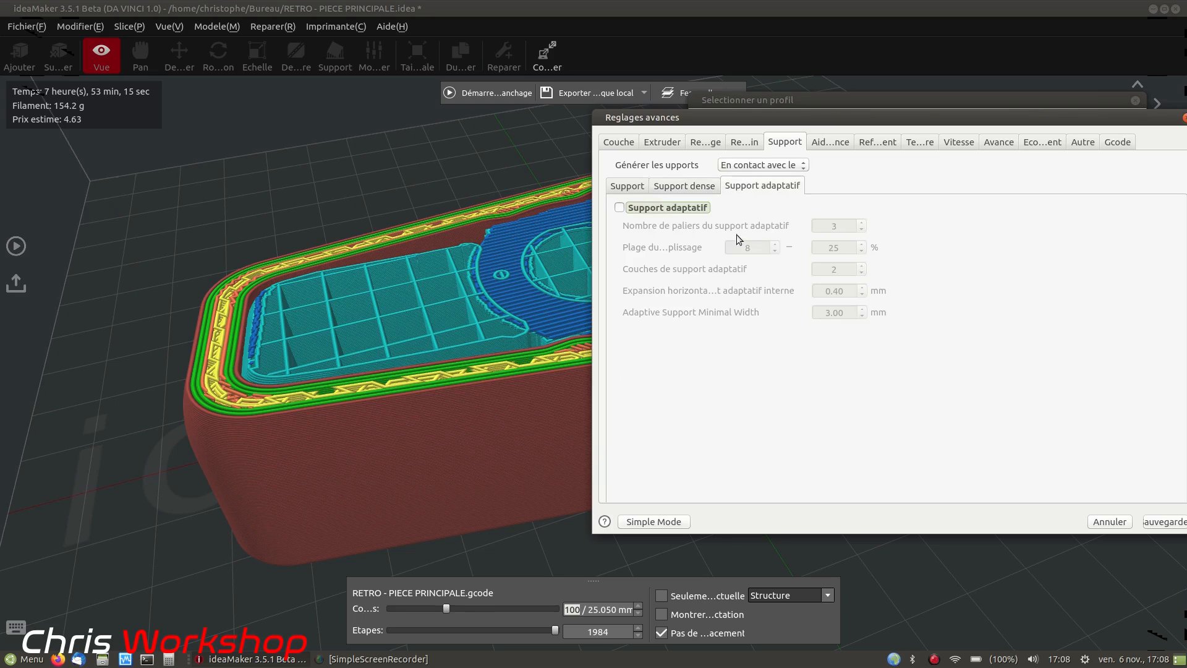
Enable adaptive support in the profile, save the settings and slice the RETRO - PIECE PRINCIPALE model again
click(619, 207)
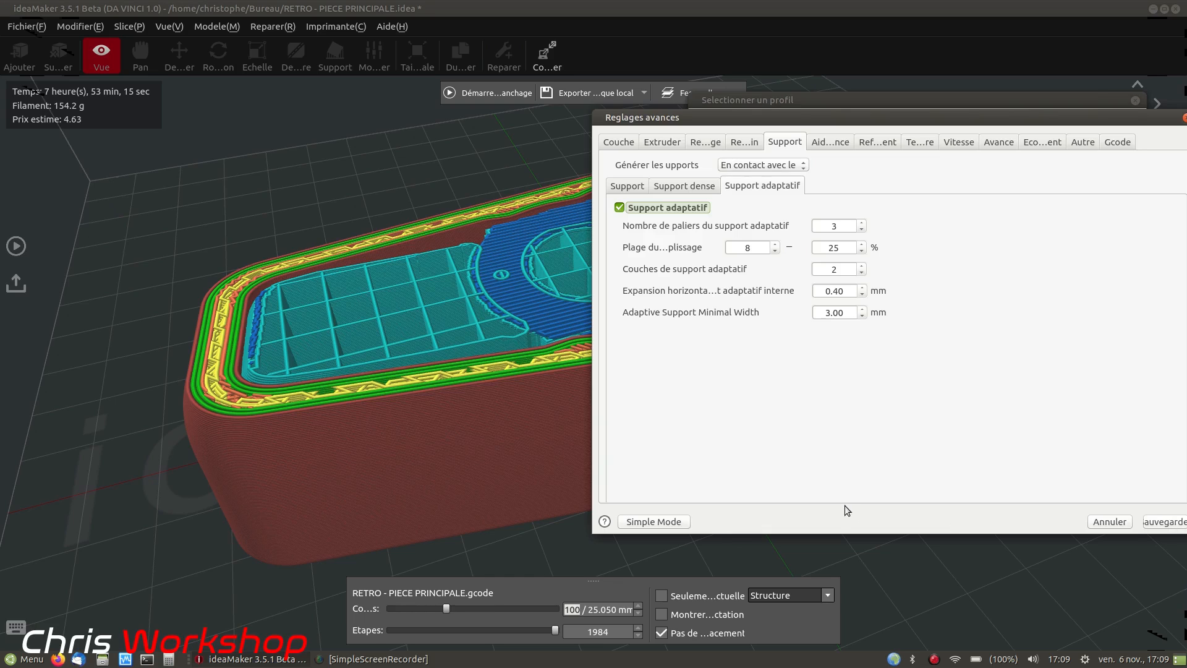
key(Escape)
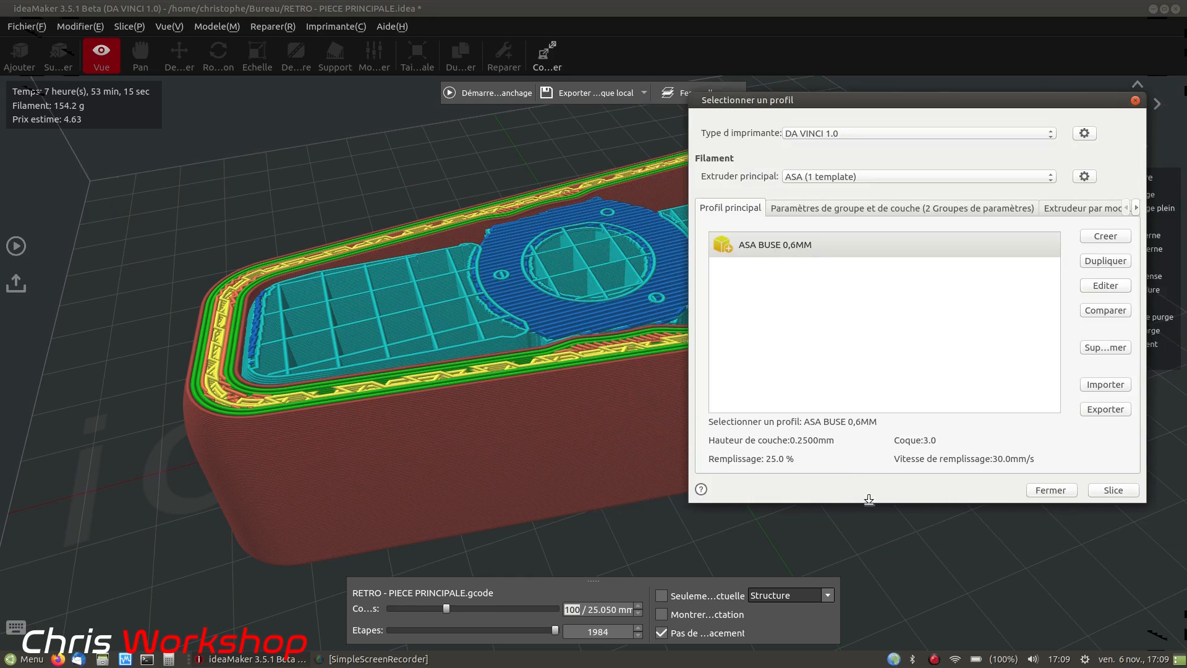
key(Escape)
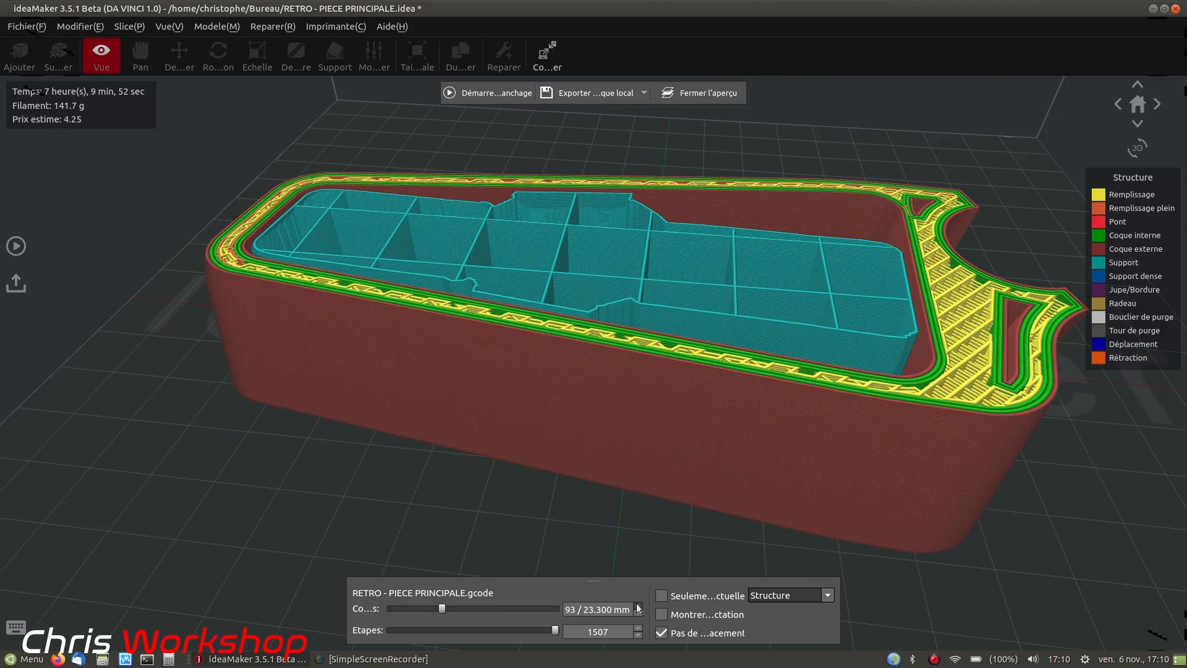
Step through preview layers 93 to 100 to examine the adaptive support levels and the dense support above them
click(637, 605)
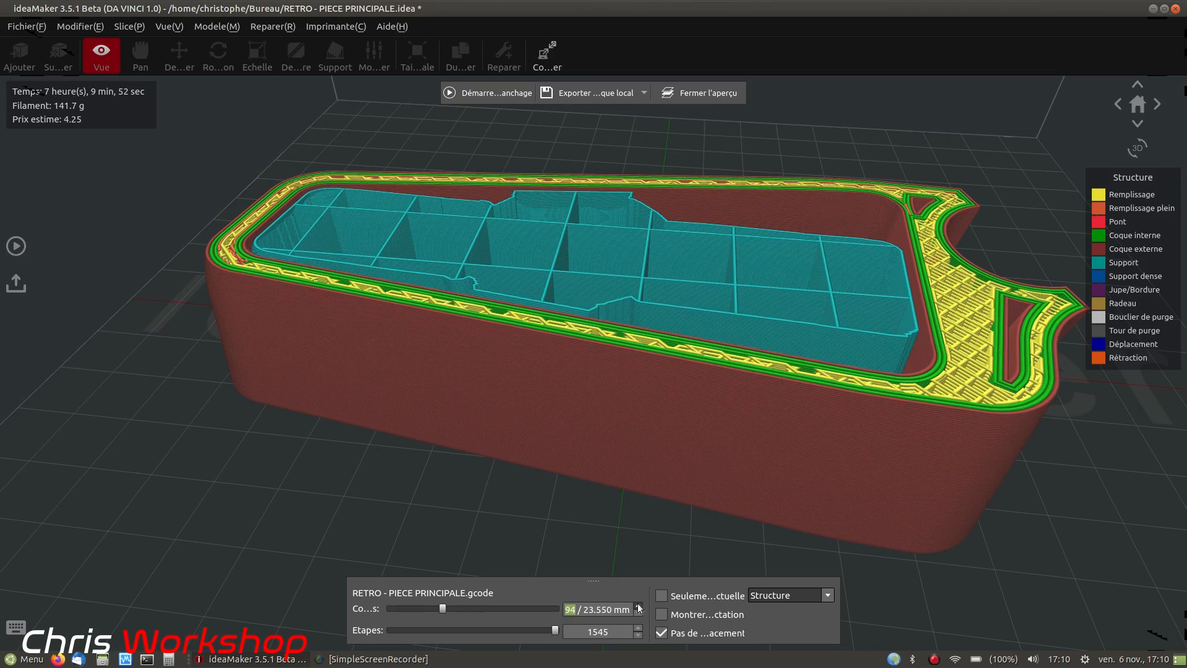
click(638, 605)
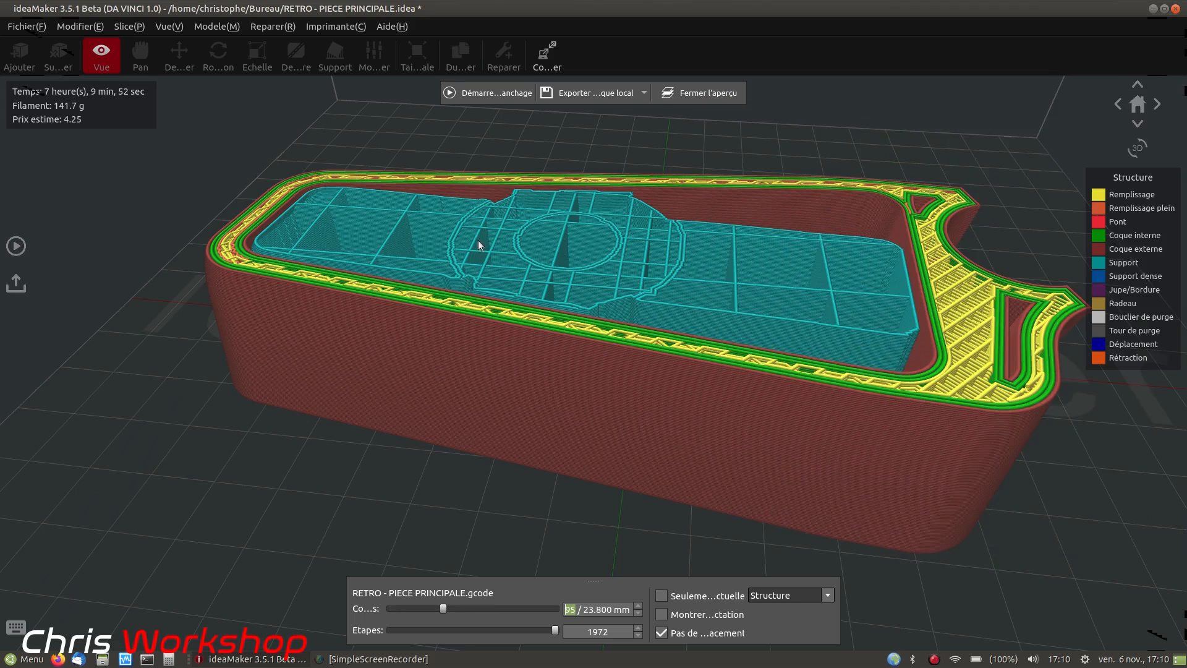
click(638, 605)
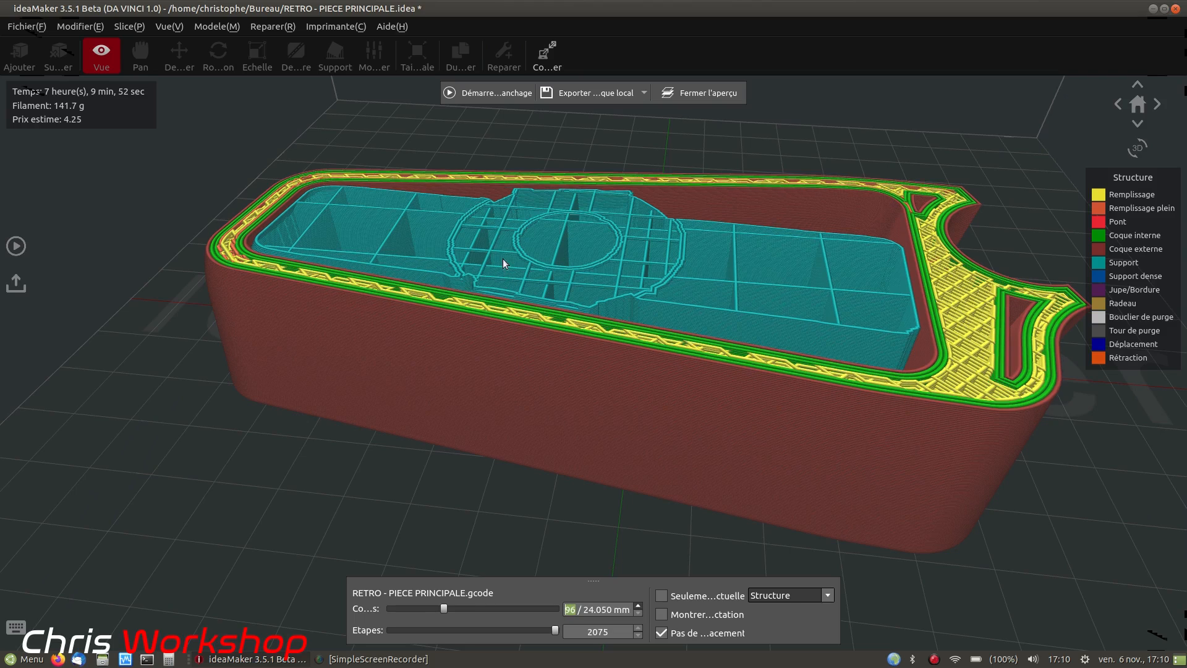
key(Up)
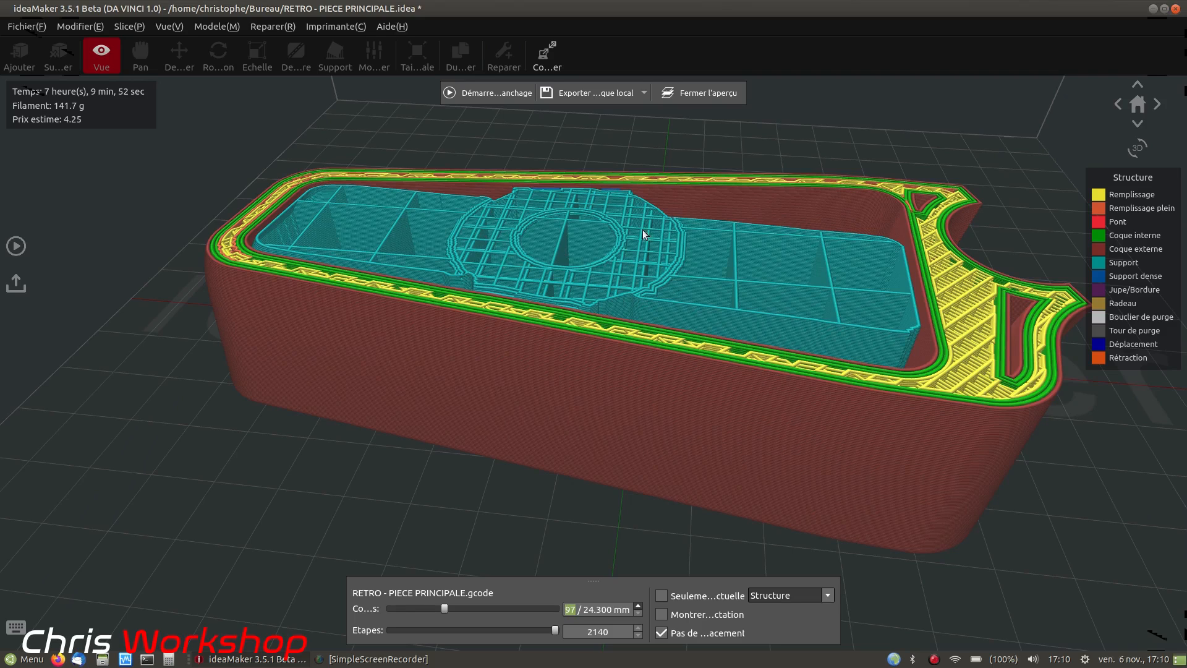
click(639, 606)
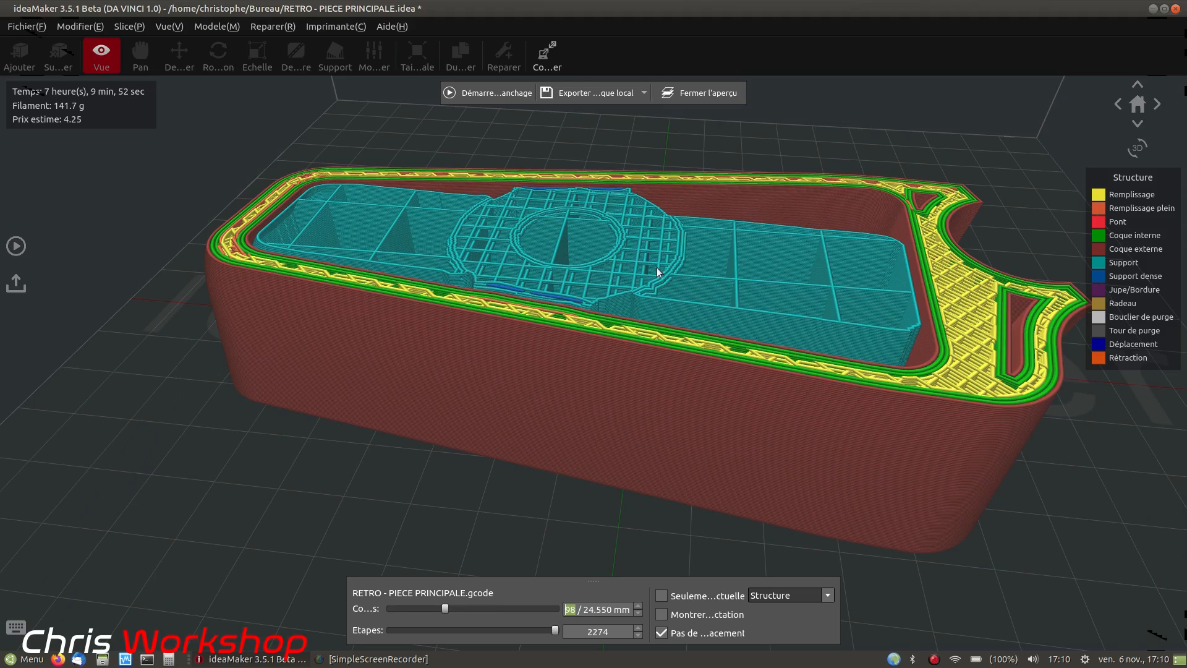
click(638, 606)
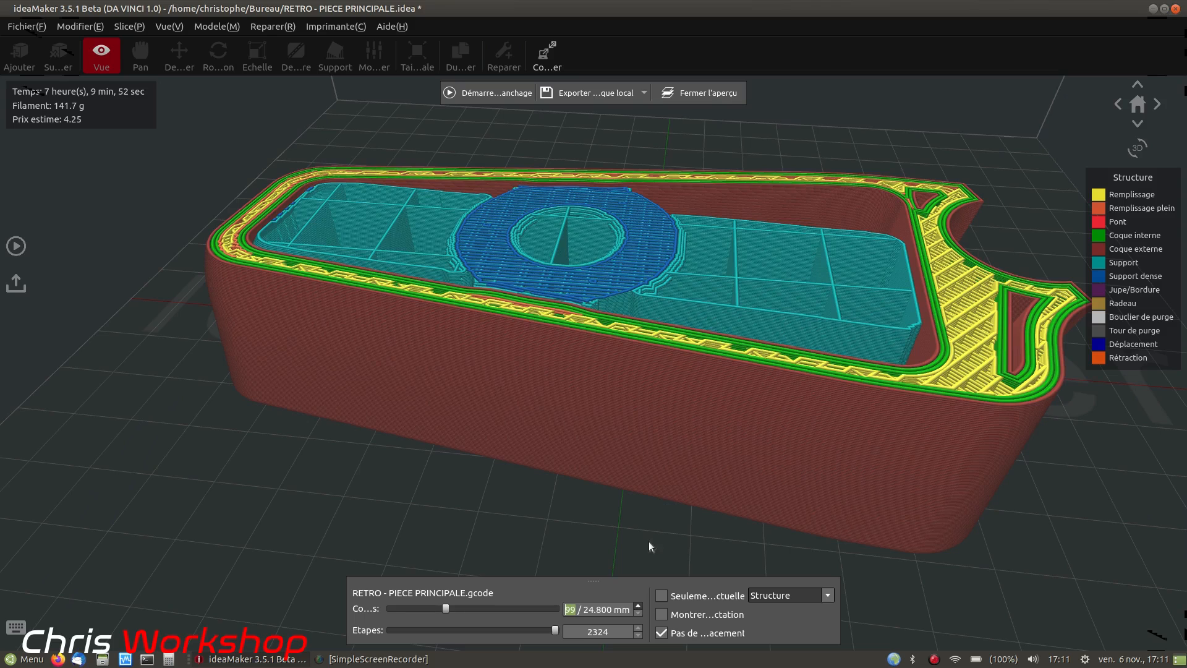
key(Up)
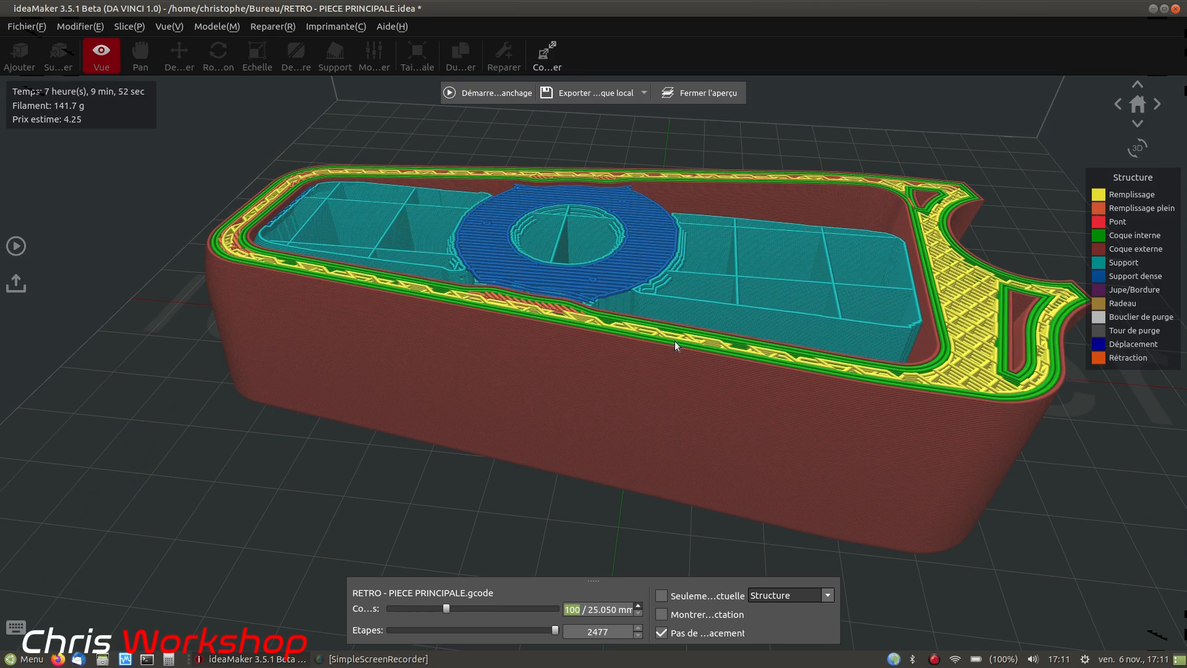